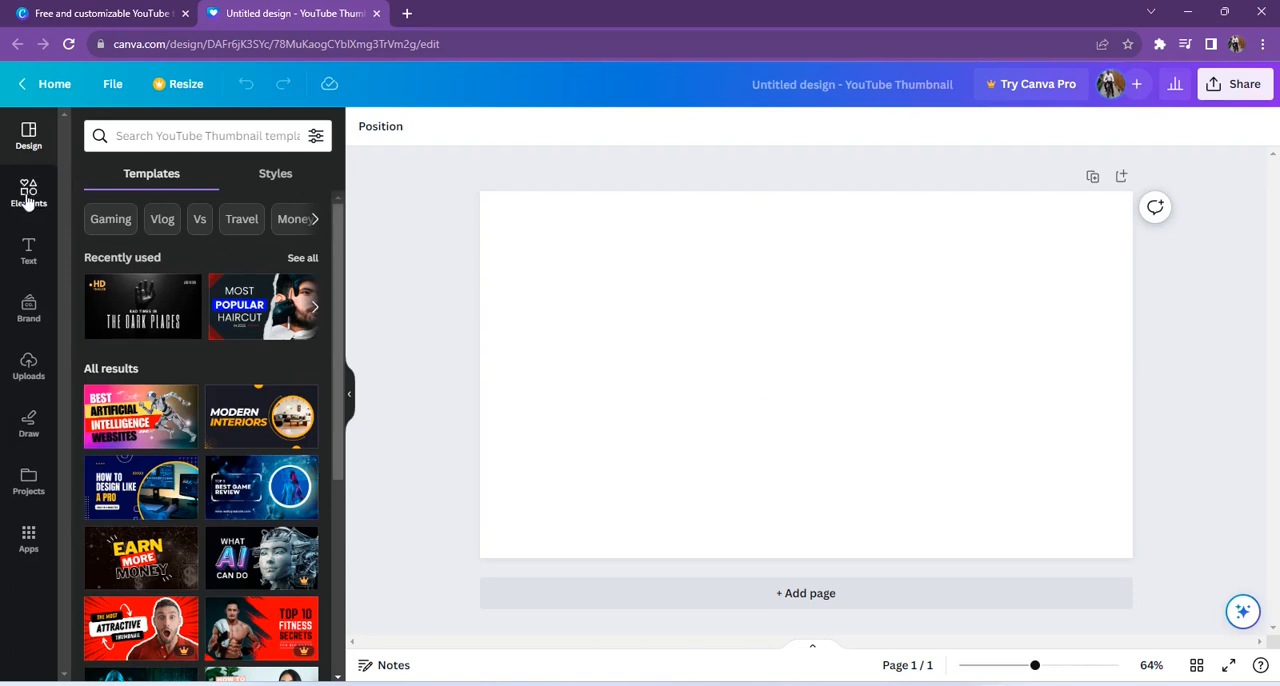
Step: Search the elements for "road" and add the illustration of a road with green trees and a city skyline from the graphics results
{"action": "left_click", "coordinate": [28, 195]}
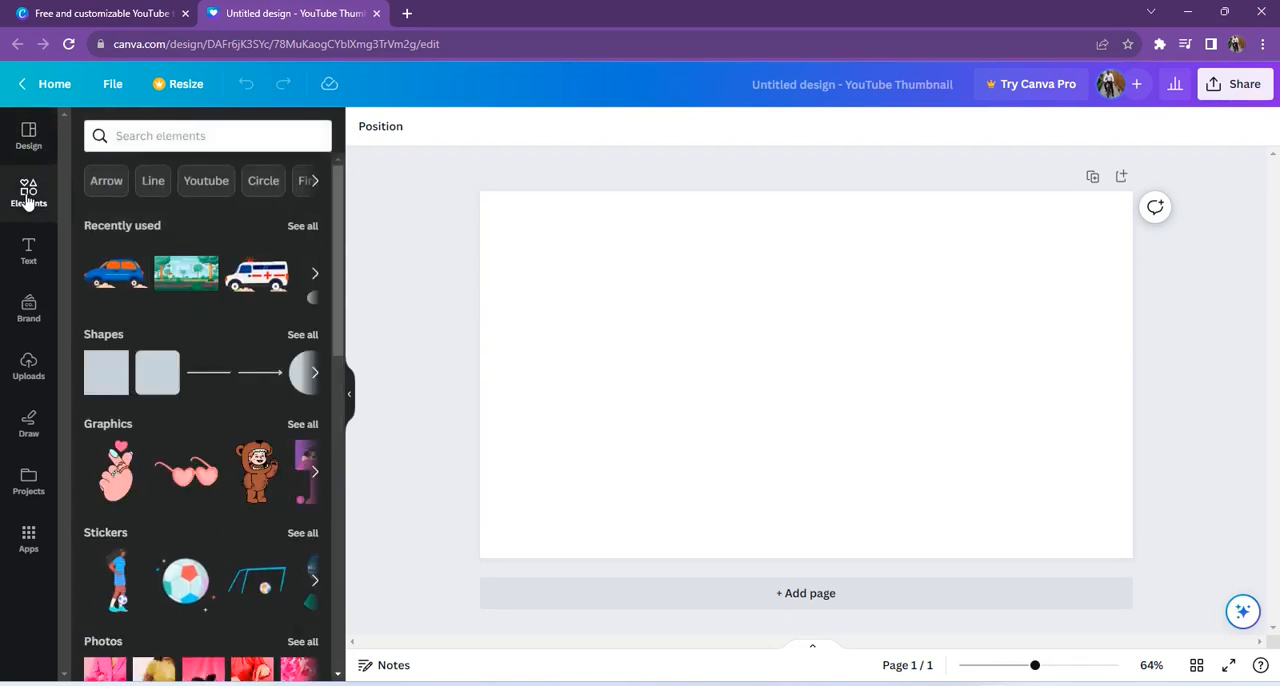
{"action": "left_click", "coordinate": [172, 137]}
{"action": "type", "text": "road"}
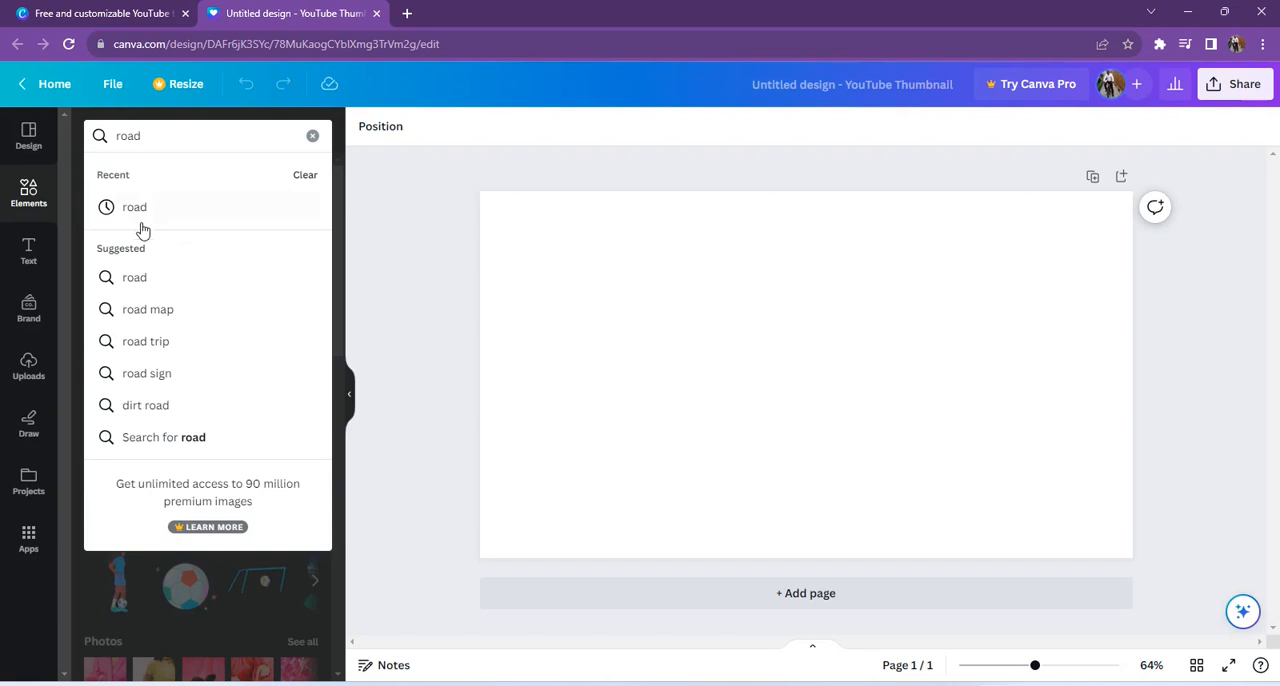
{"action": "left_click", "coordinate": [136, 278]}
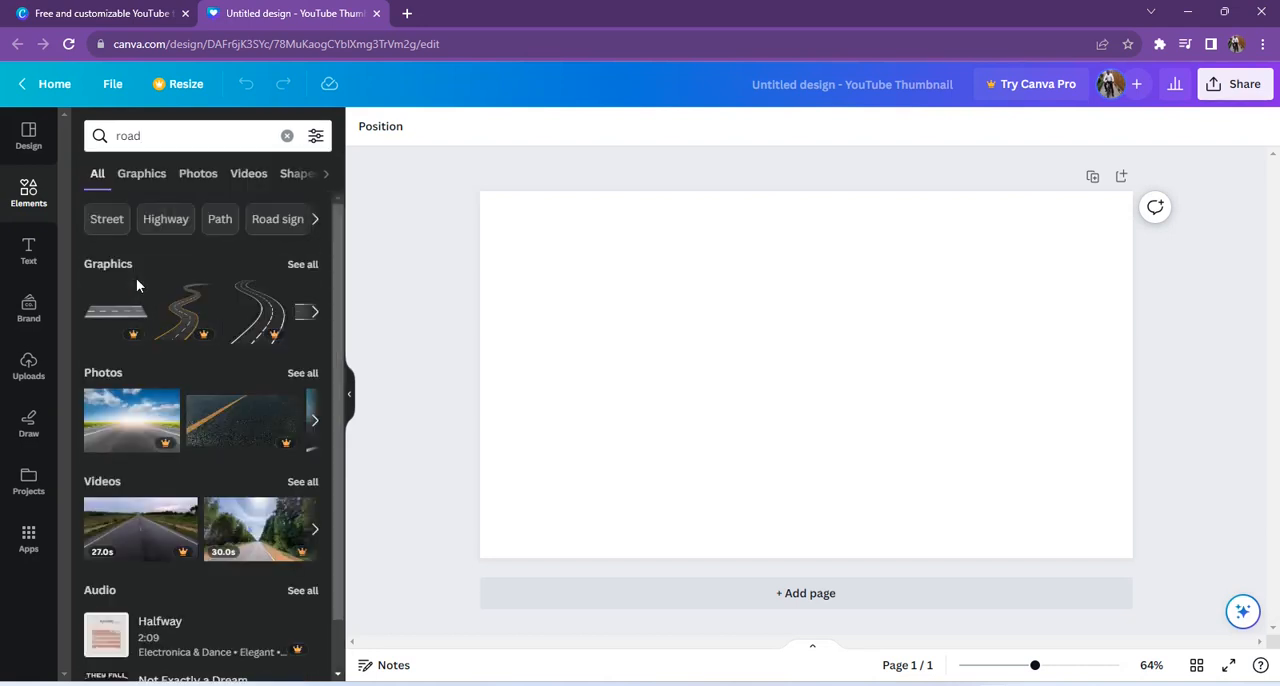
{"action": "left_click", "coordinate": [302, 265]}
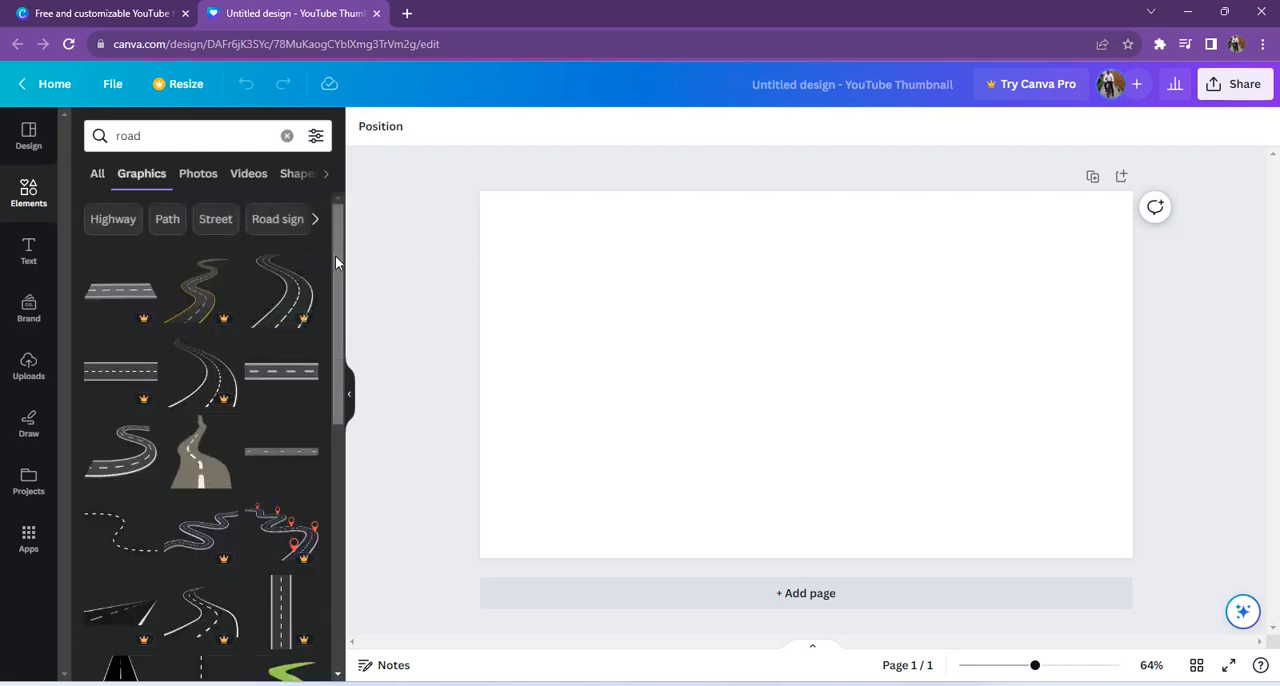
{"action": "left_click_drag", "start_coordinate": [337, 256], "coordinate": [357, 534]}
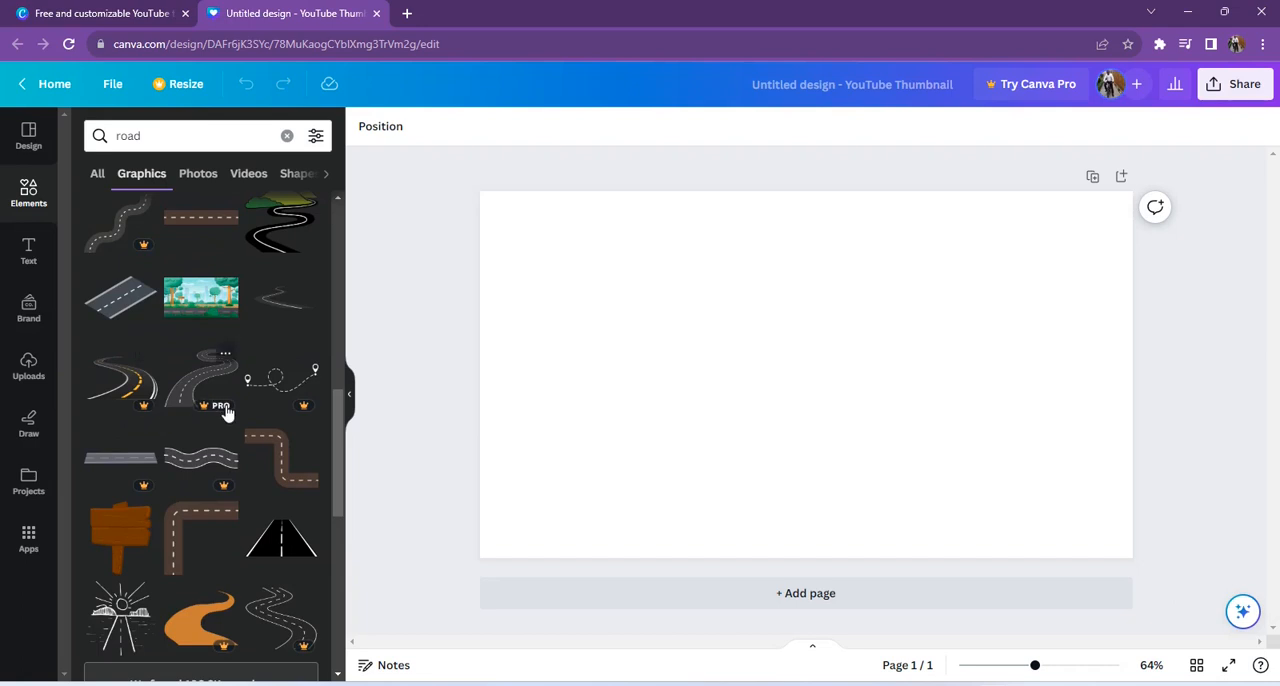
{"action": "left_click", "coordinate": [209, 304]}
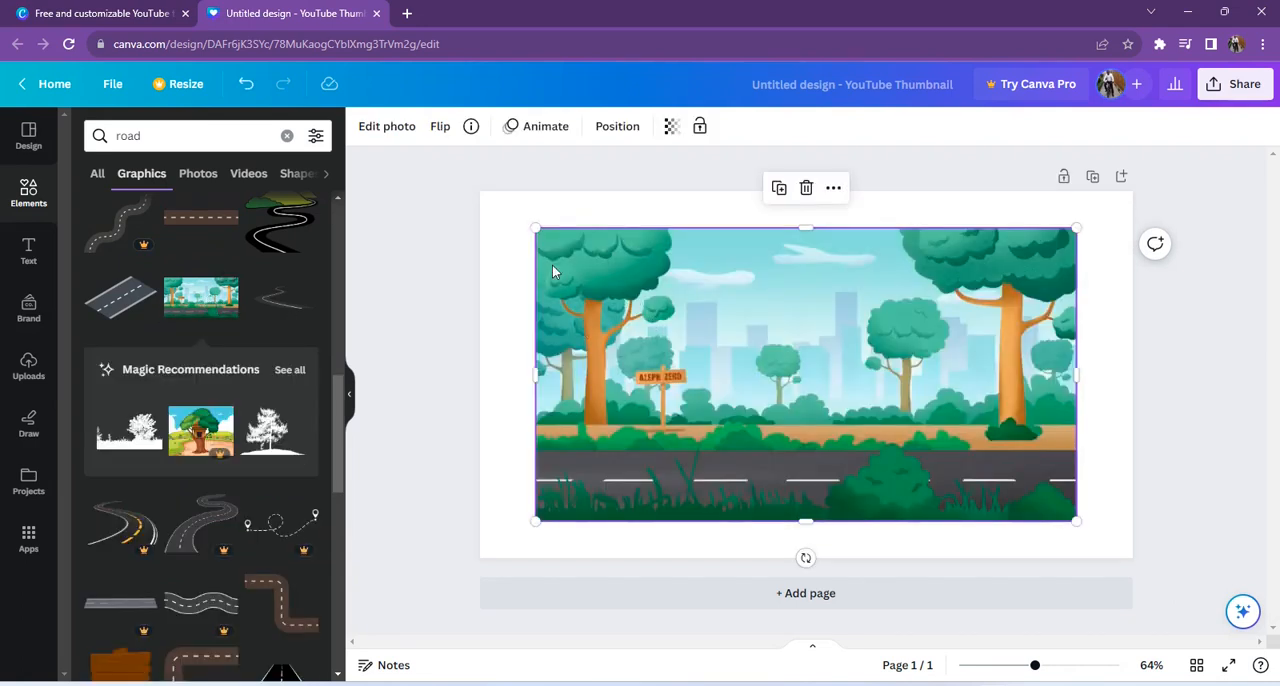
Step: Enlarge the road illustration until it covers the whole page
{"action": "left_click_drag", "start_coordinate": [537, 230], "coordinate": [475, 193]}
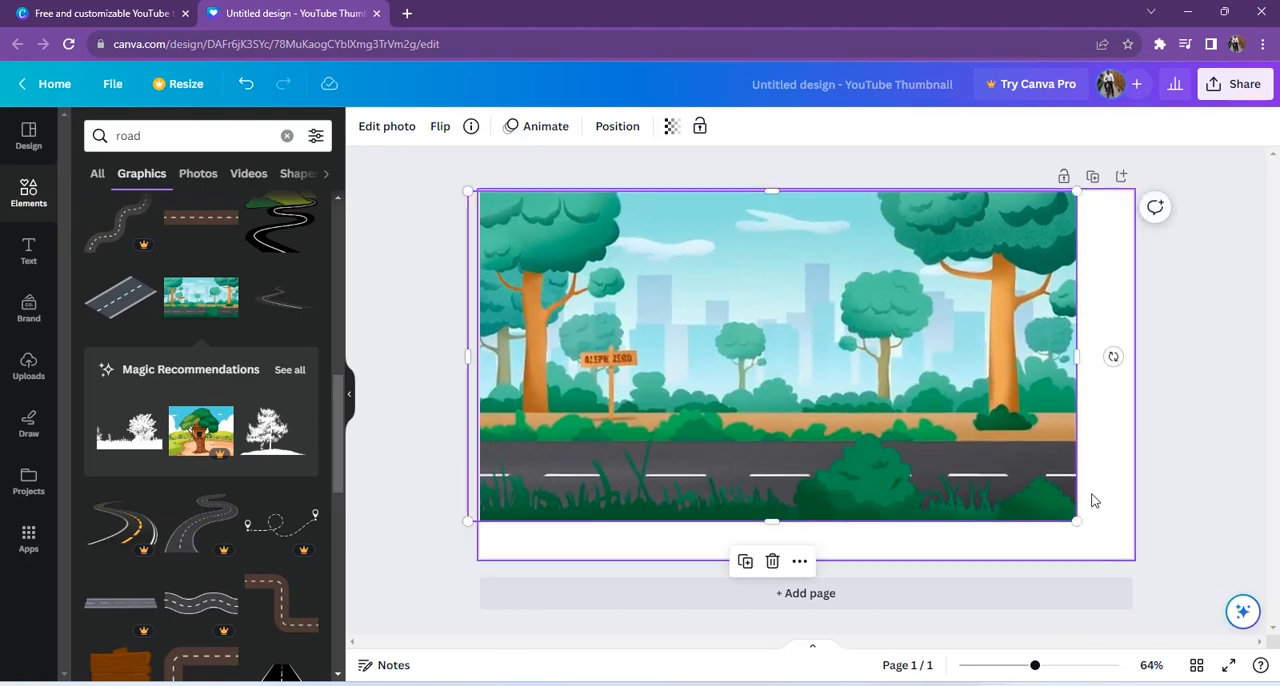
{"action": "left_click_drag", "start_coordinate": [1077, 522], "coordinate": [1148, 560]}
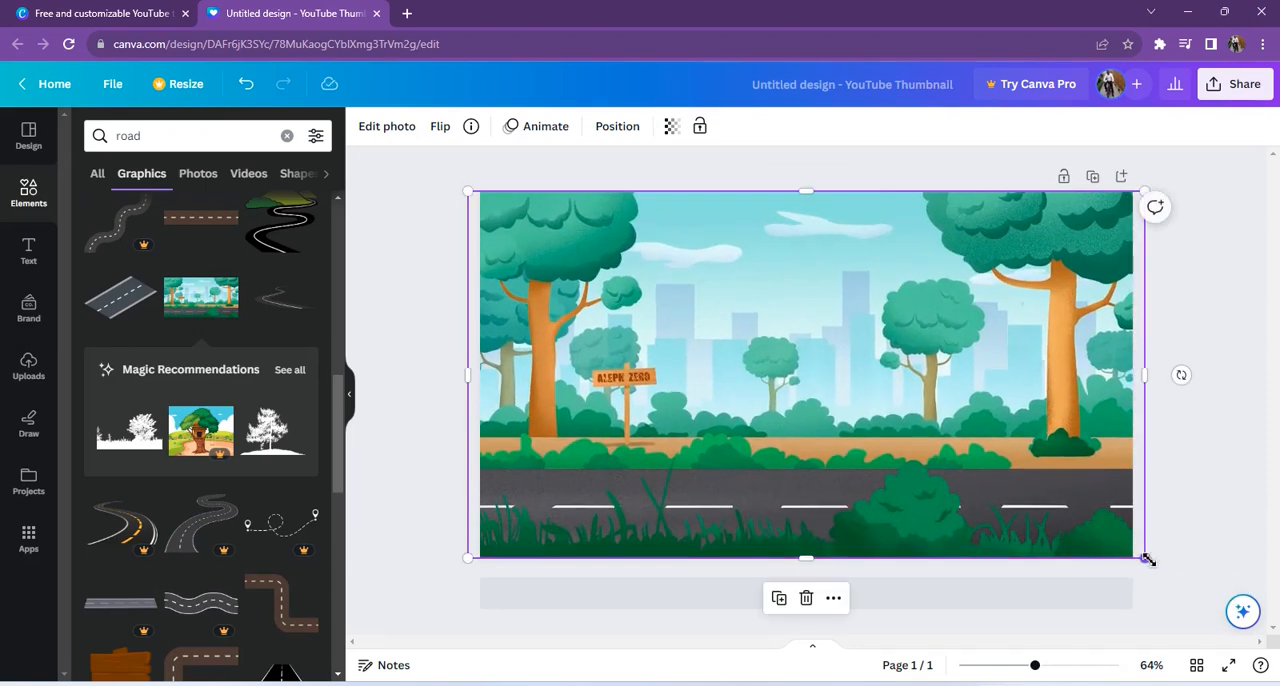
{"action": "left_click", "coordinate": [1245, 310]}
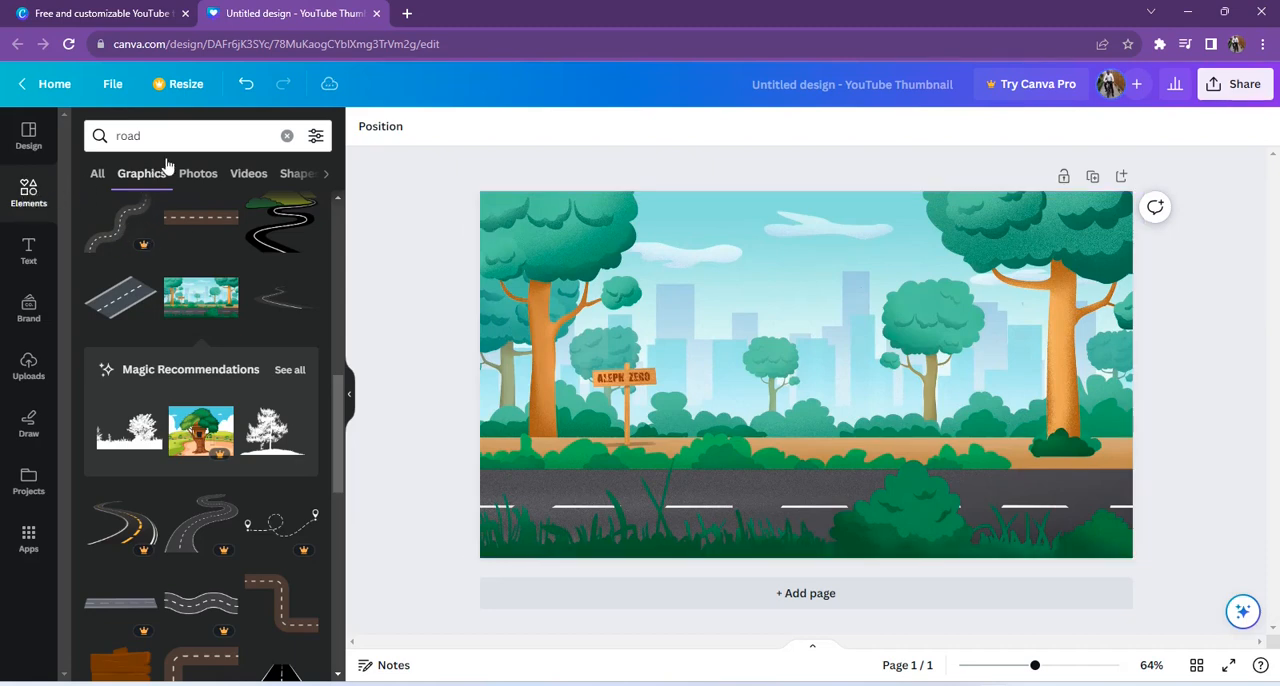
Step: Search the elements for "car cartoon", restrict the results to animated ones and show all matching graphics
{"action": "left_click", "coordinate": [287, 138]}
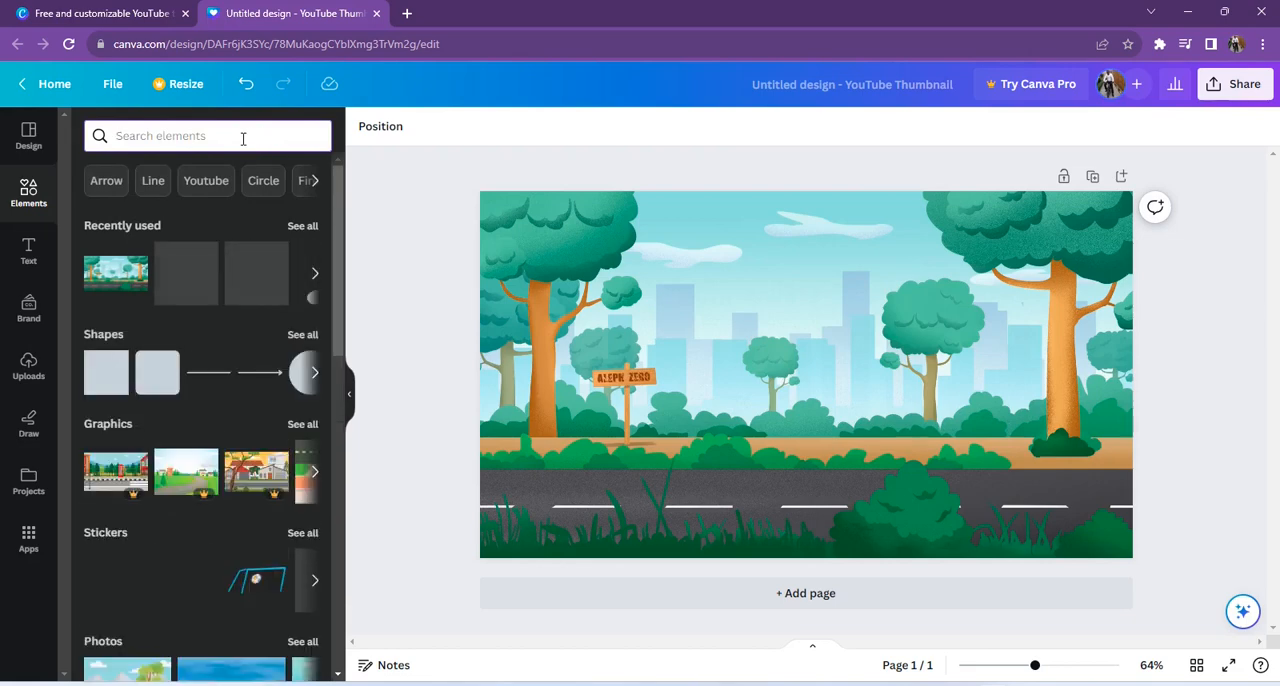
{"action": "type", "text": "car car"}
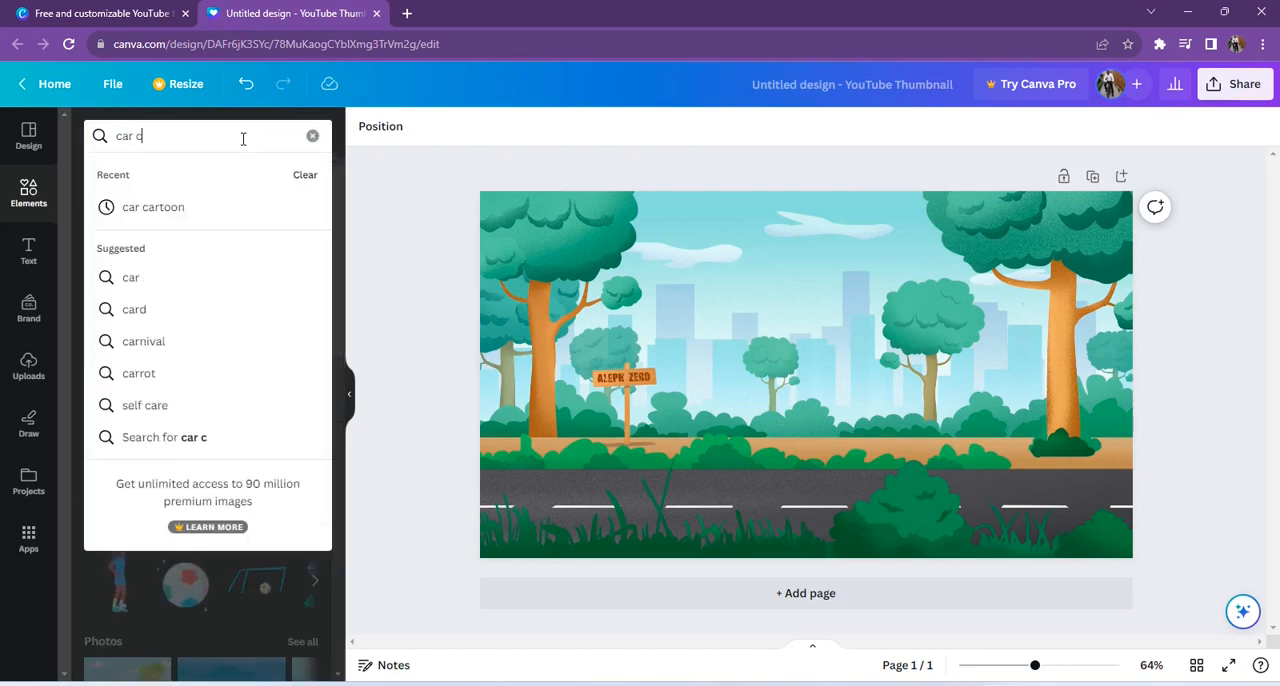
{"action": "left_click", "coordinate": [155, 210]}
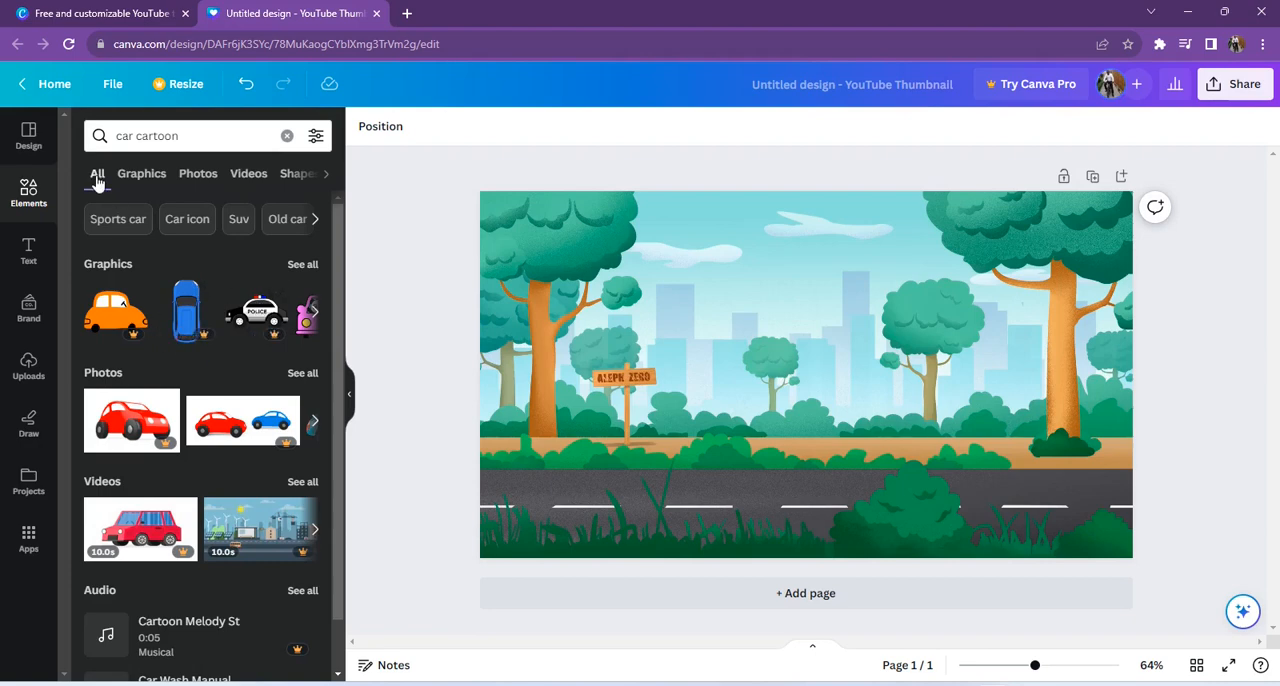
{"action": "left_click", "coordinate": [316, 137]}
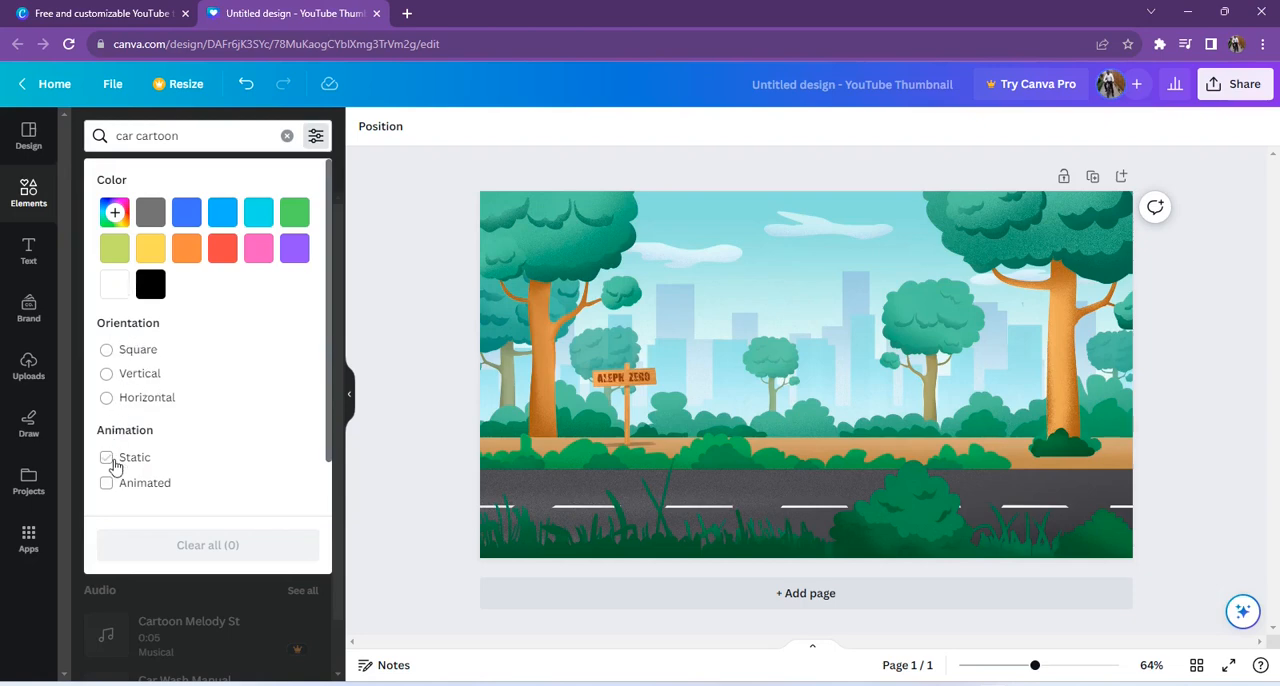
{"action": "left_click", "coordinate": [107, 484]}
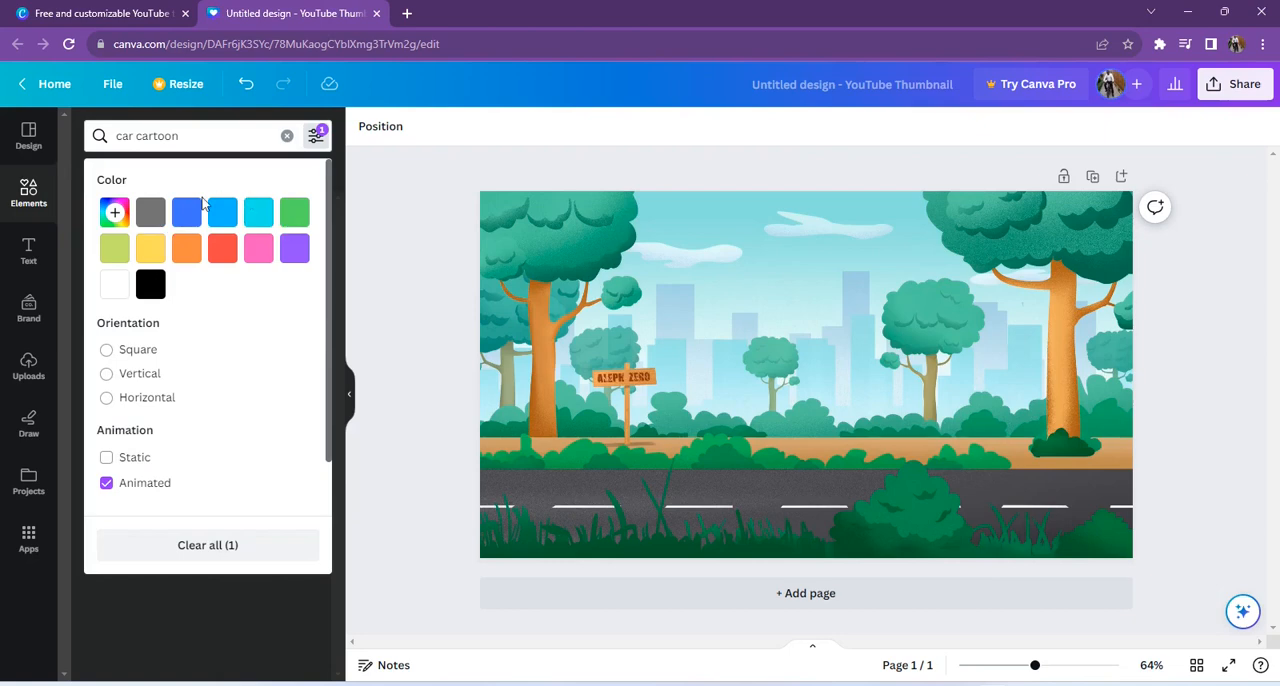
{"action": "left_click", "coordinate": [389, 504]}
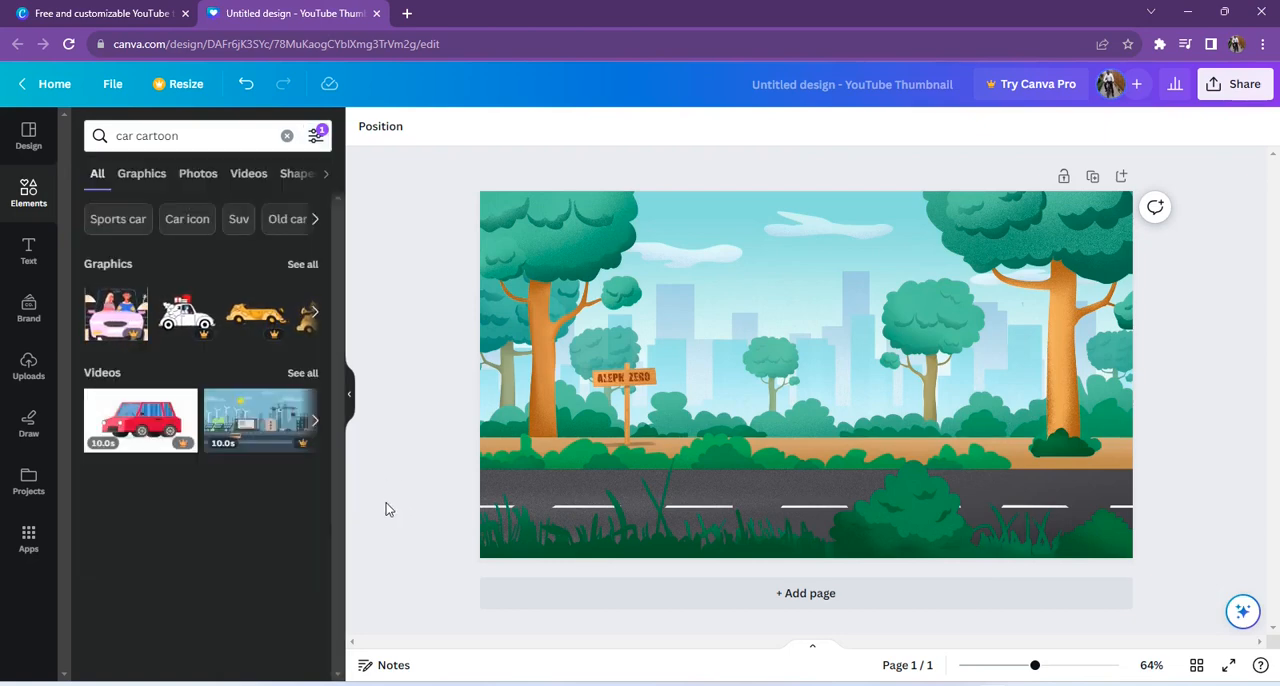
{"action": "left_click", "coordinate": [301, 265]}
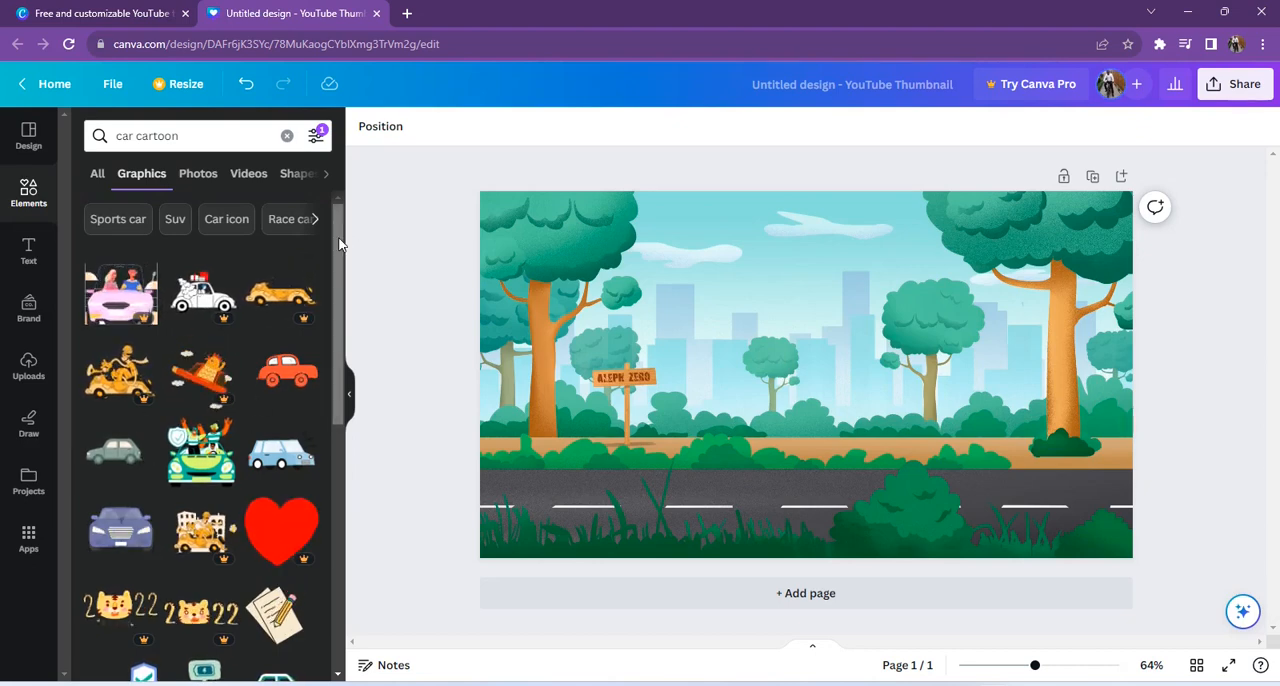
Step: Add the animated blue car, scaled to about a third of the page width and placed on the road mostly beyond the page's right edge
{"action": "left_click_drag", "start_coordinate": [340, 243], "coordinate": [346, 356]}
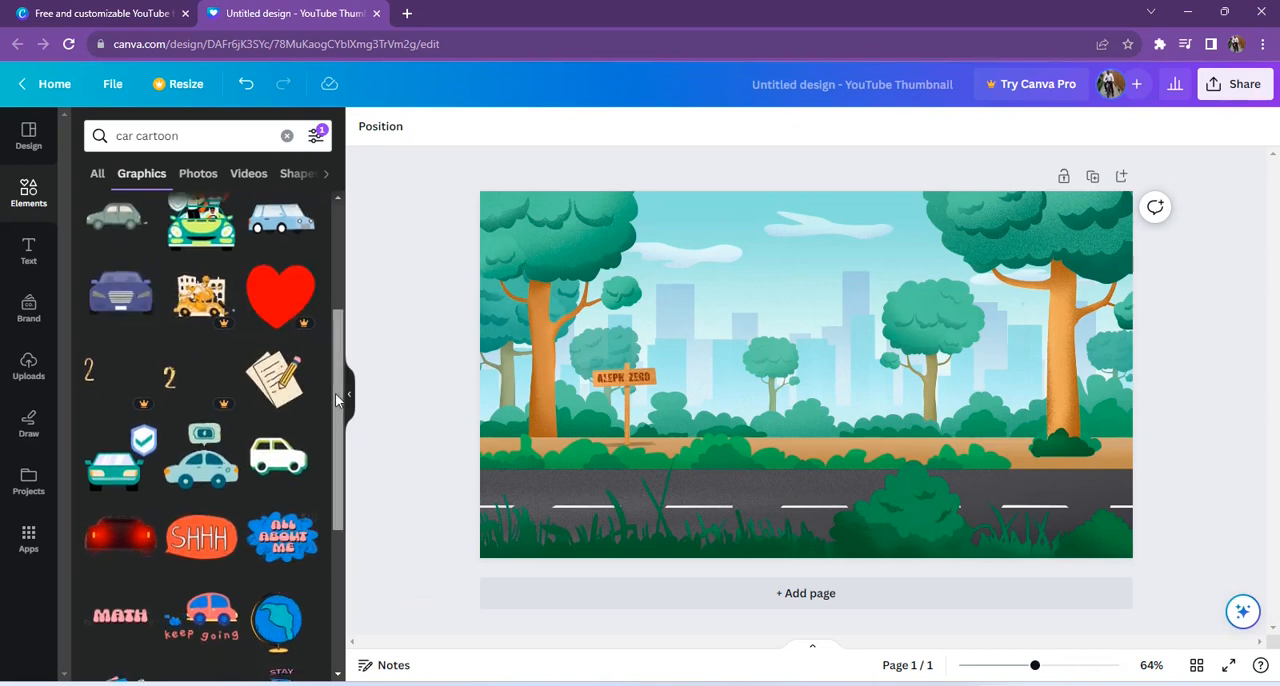
{"action": "scroll", "coordinate": [338, 400], "scroll_direction": "down", "scroll_amount": 2}
{"action": "scroll", "coordinate": [333, 450], "scroll_direction": "down", "scroll_amount": 2}
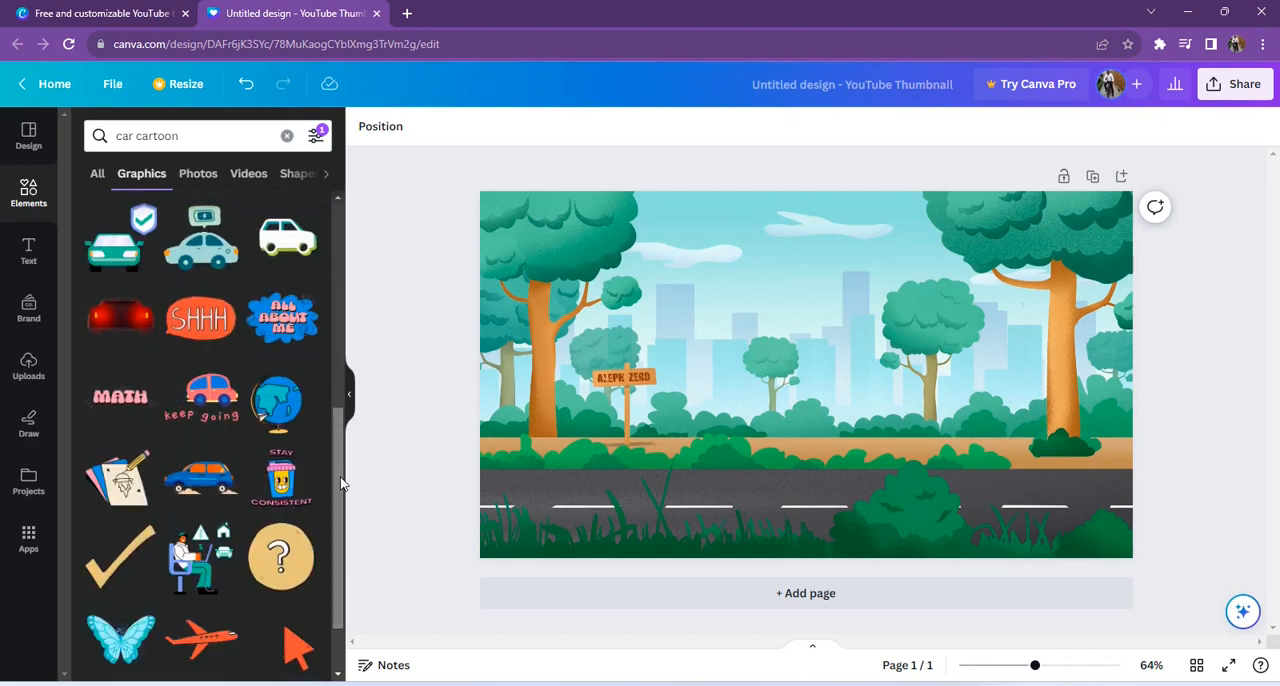
{"action": "left_click", "coordinate": [226, 472]}
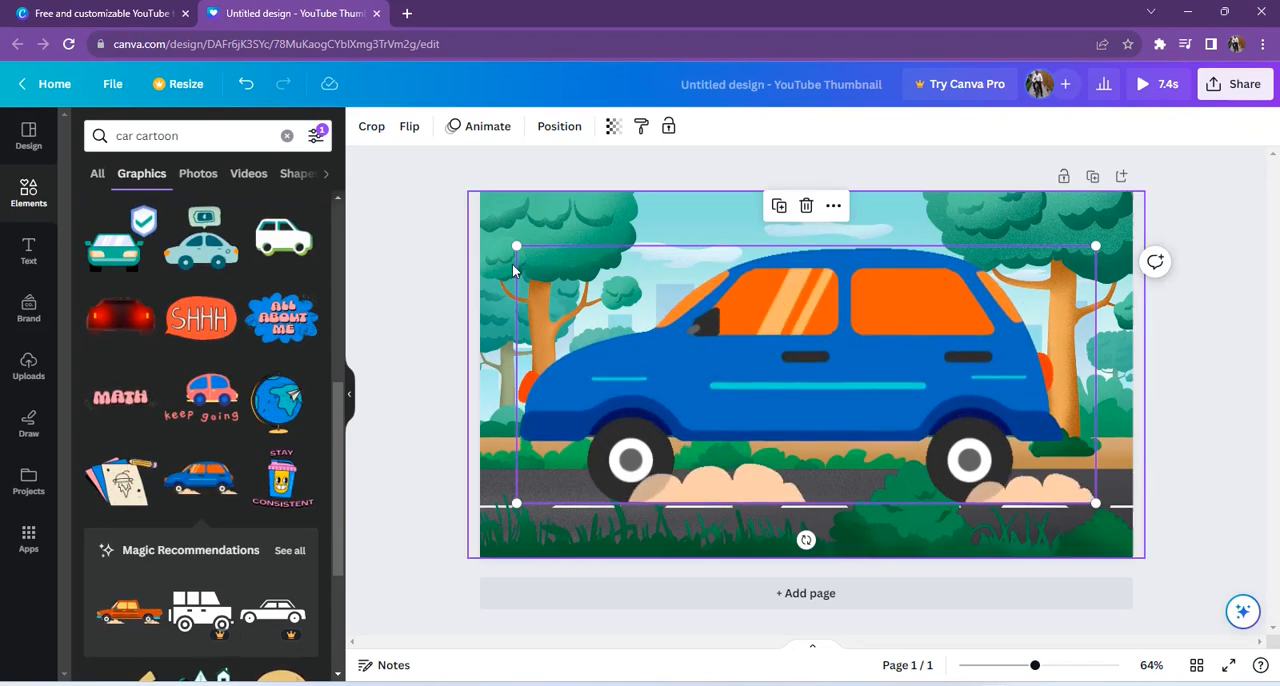
{"action": "left_click_drag", "start_coordinate": [516, 246], "coordinate": [905, 360]}
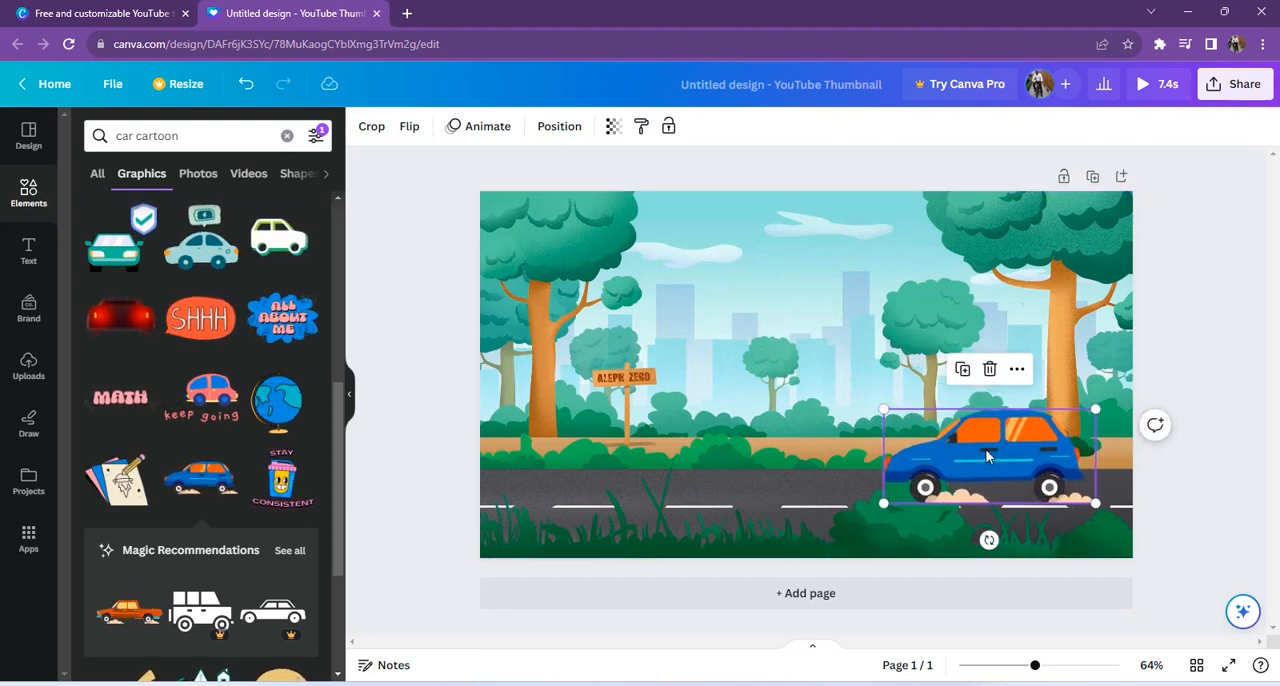
{"action": "left_click_drag", "start_coordinate": [987, 456], "coordinate": [1202, 454]}
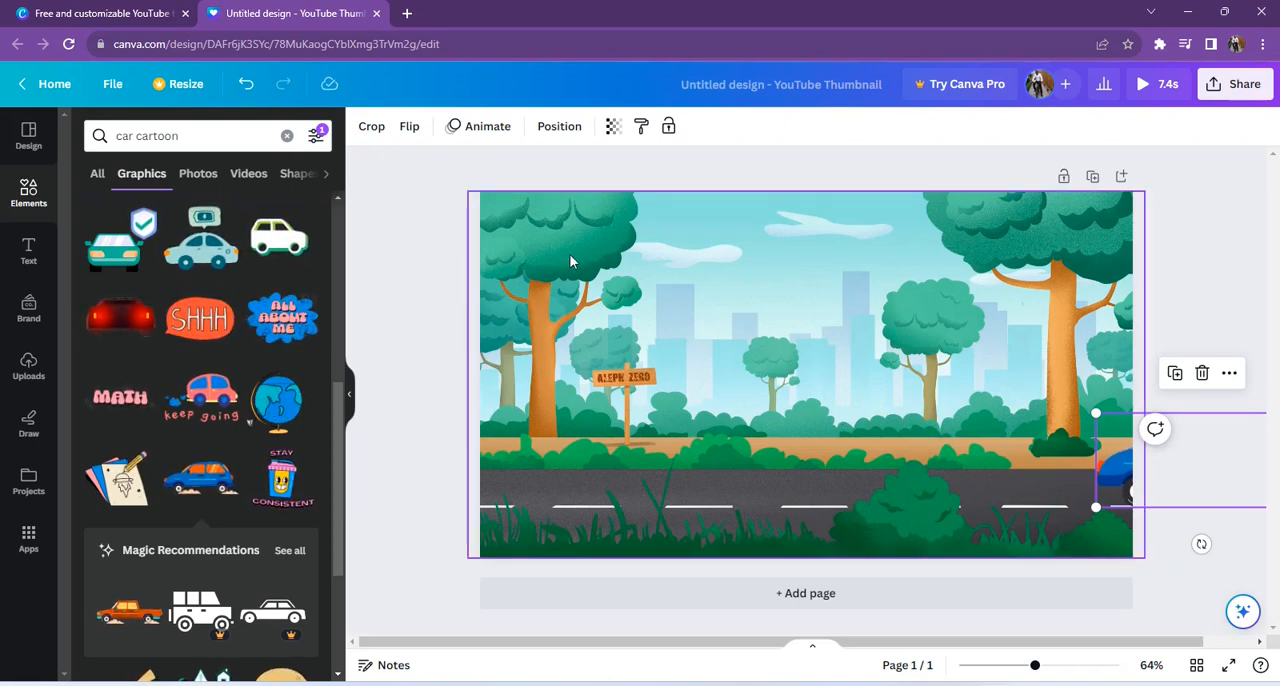
Step: Create a custom animation that moves the car along the road and out past the page's left edge, and preview it
{"action": "left_click", "coordinate": [486, 135]}
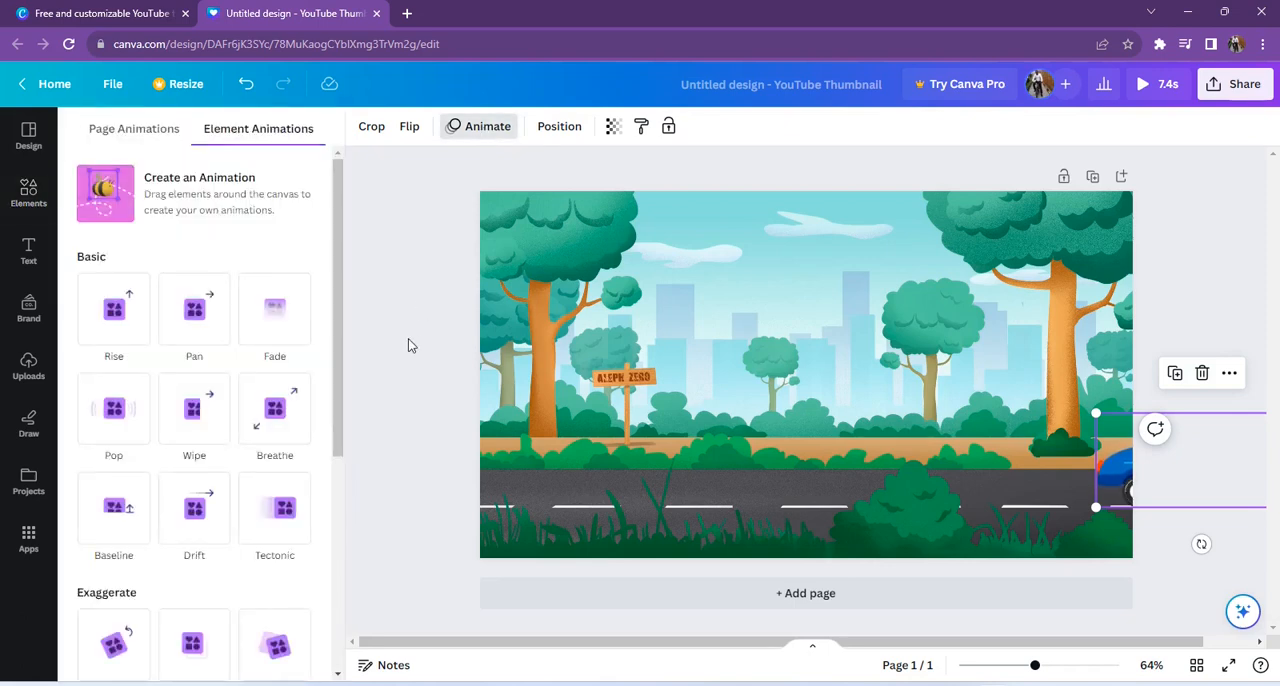
{"action": "left_click", "coordinate": [221, 190]}
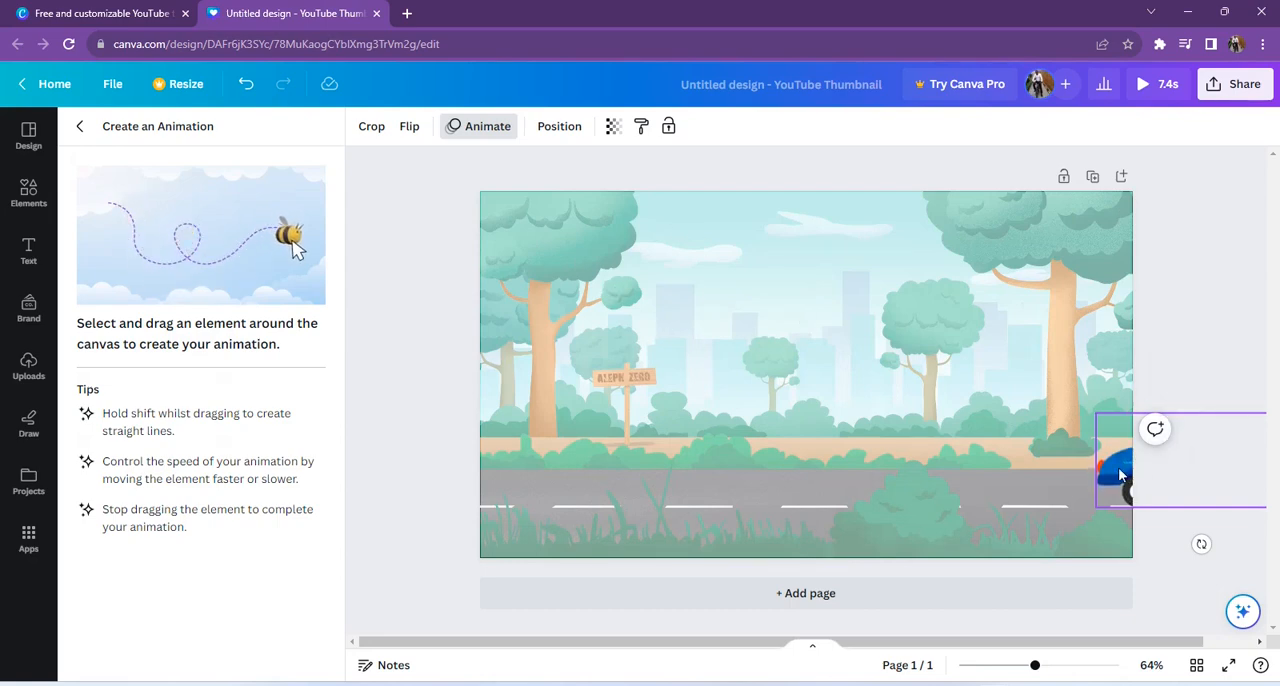
{"action": "left_click_drag", "start_coordinate": [1118, 467], "coordinate": [302, 480]}
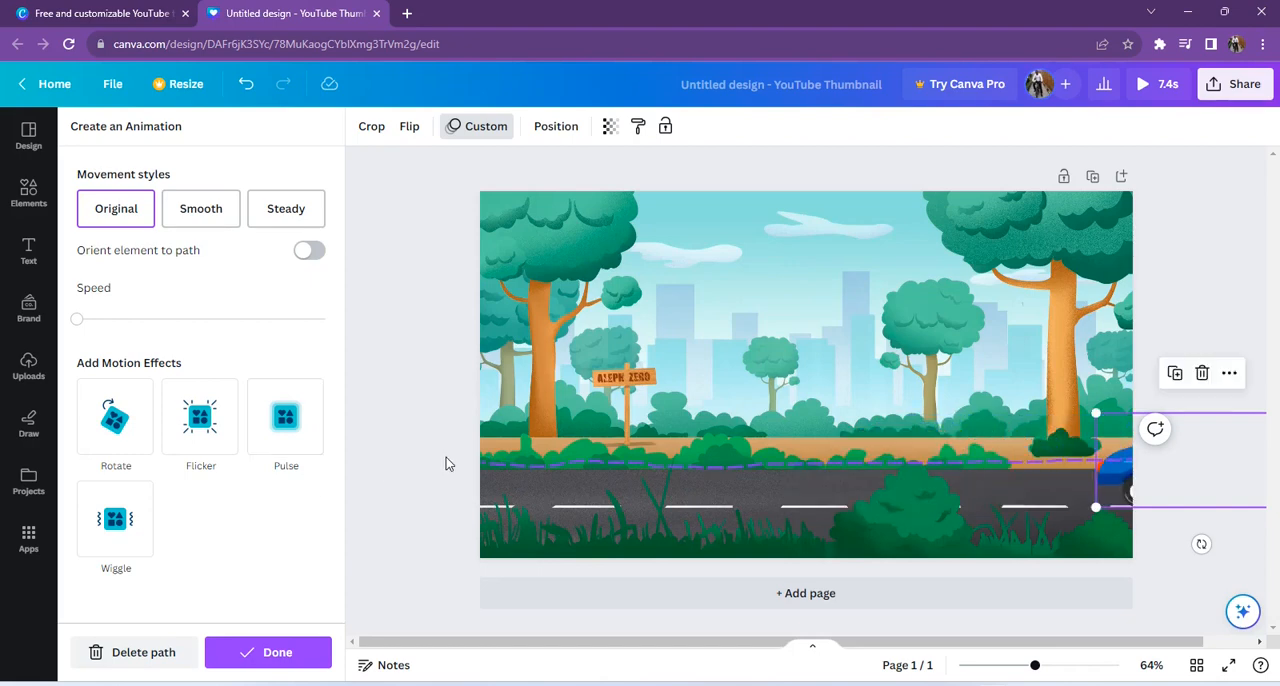
{"action": "left_click", "coordinate": [1147, 85]}
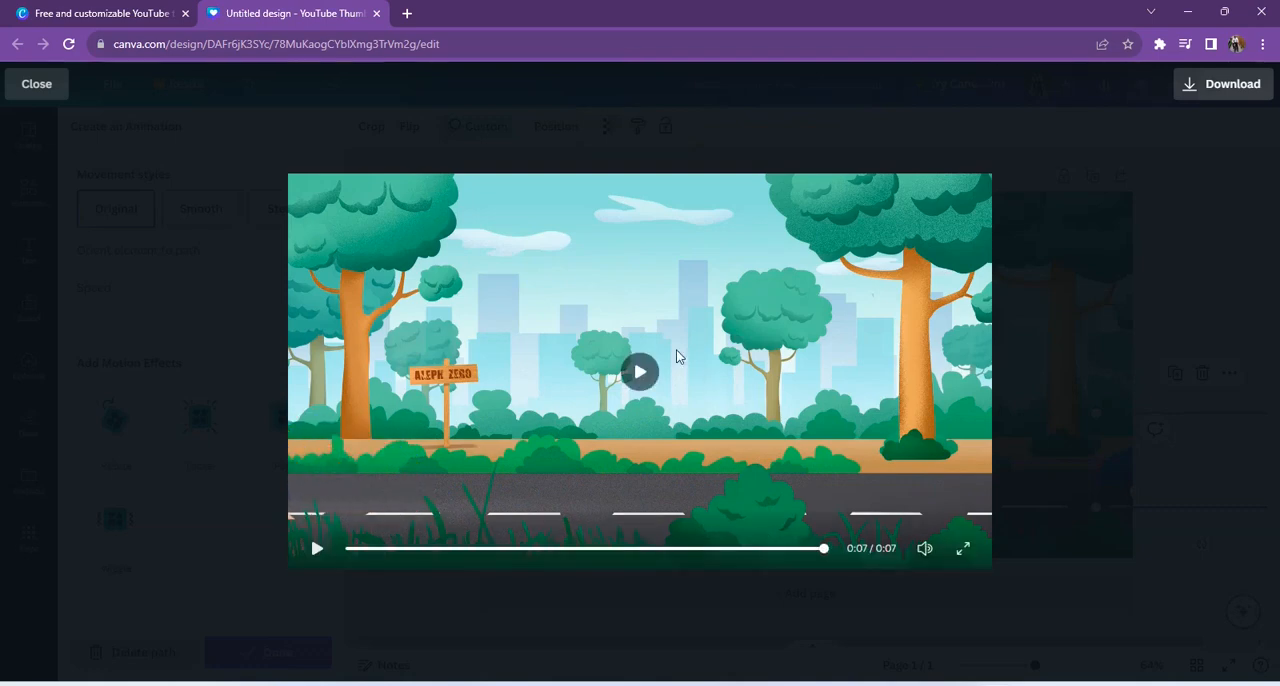
{"action": "left_click", "coordinate": [1233, 228]}
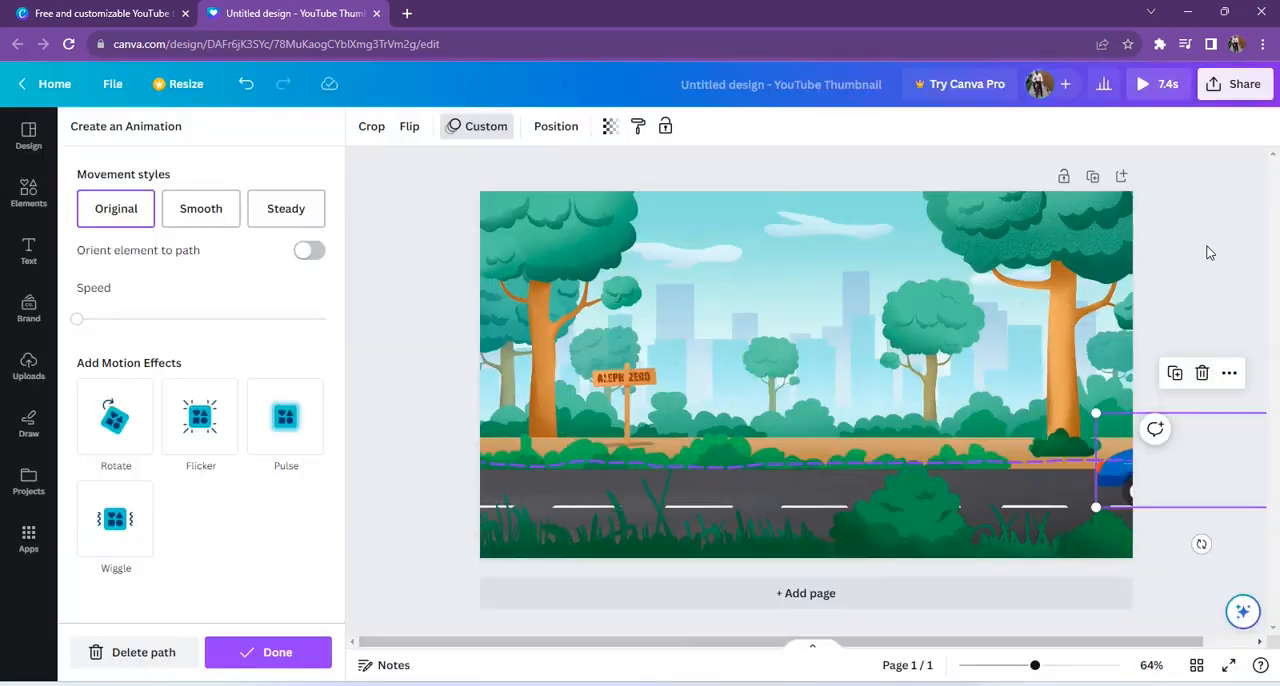
Step: Search the audio elements for "car engine sound"
{"action": "left_click", "coordinate": [29, 195]}
{"action": "left_click", "coordinate": [29, 195]}
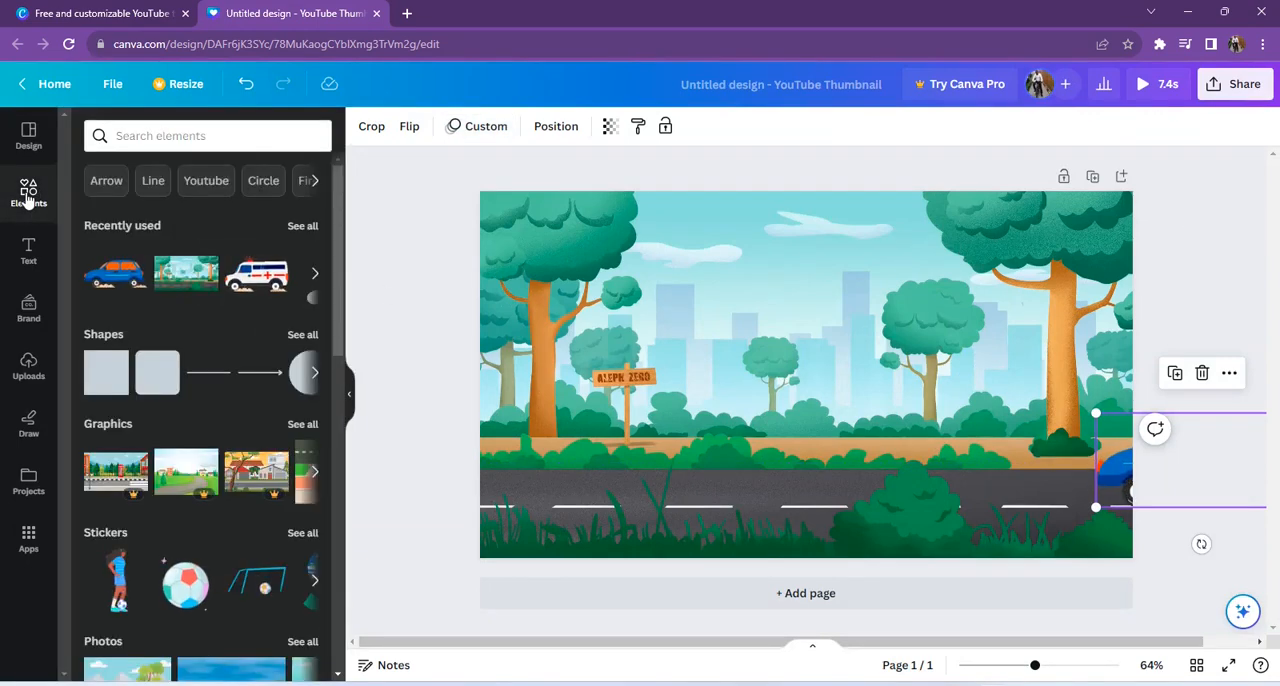
{"action": "scroll", "coordinate": [229, 409], "scroll_direction": "down", "scroll_amount": 5}
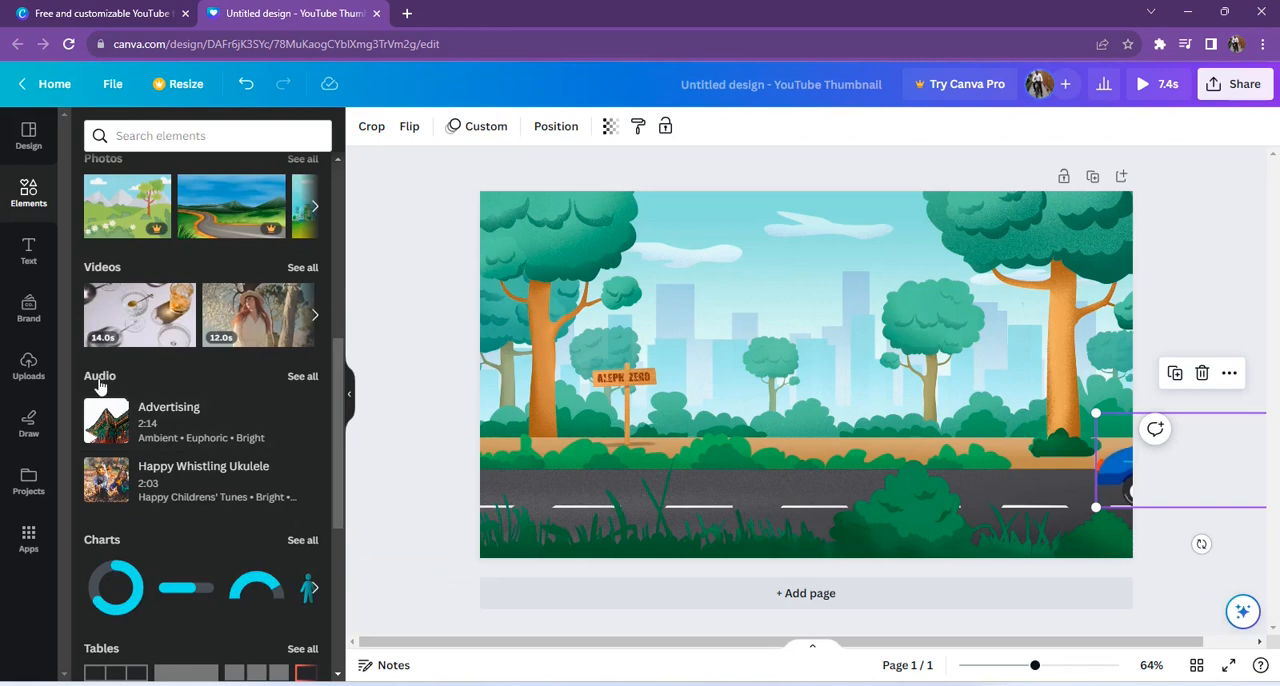
{"action": "left_click", "coordinate": [303, 377]}
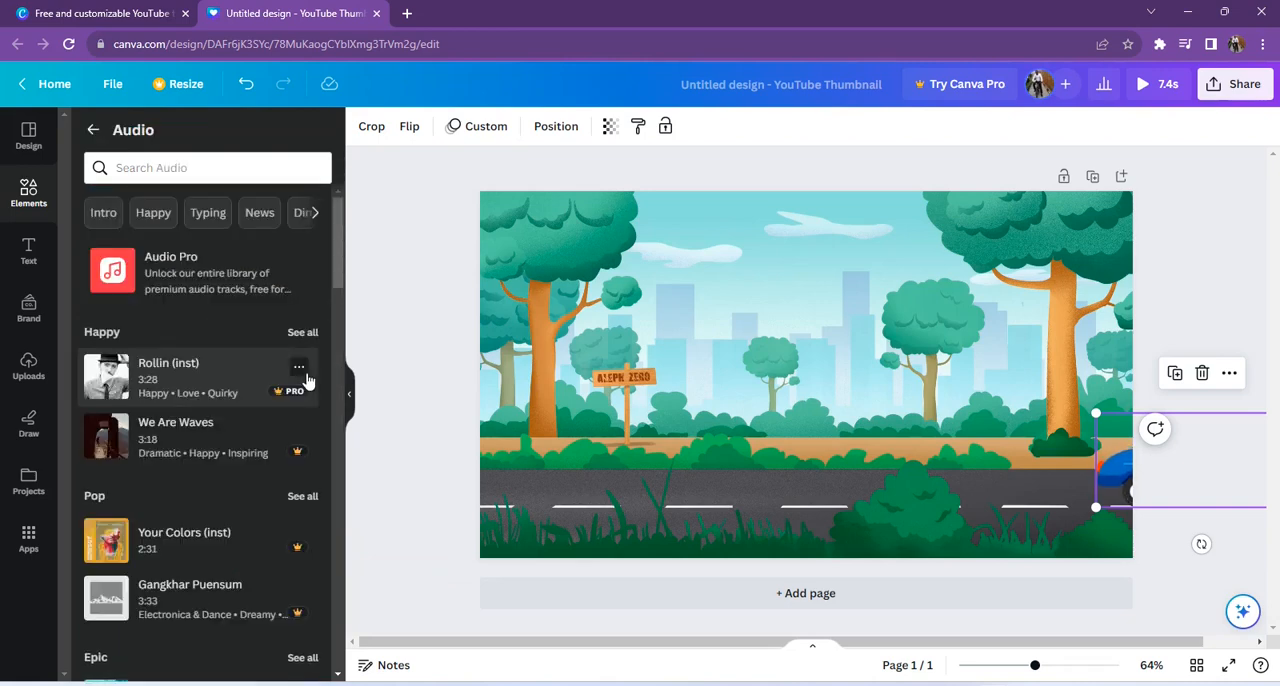
{"action": "left_click", "coordinate": [209, 164]}
{"action": "type", "text": "car "}
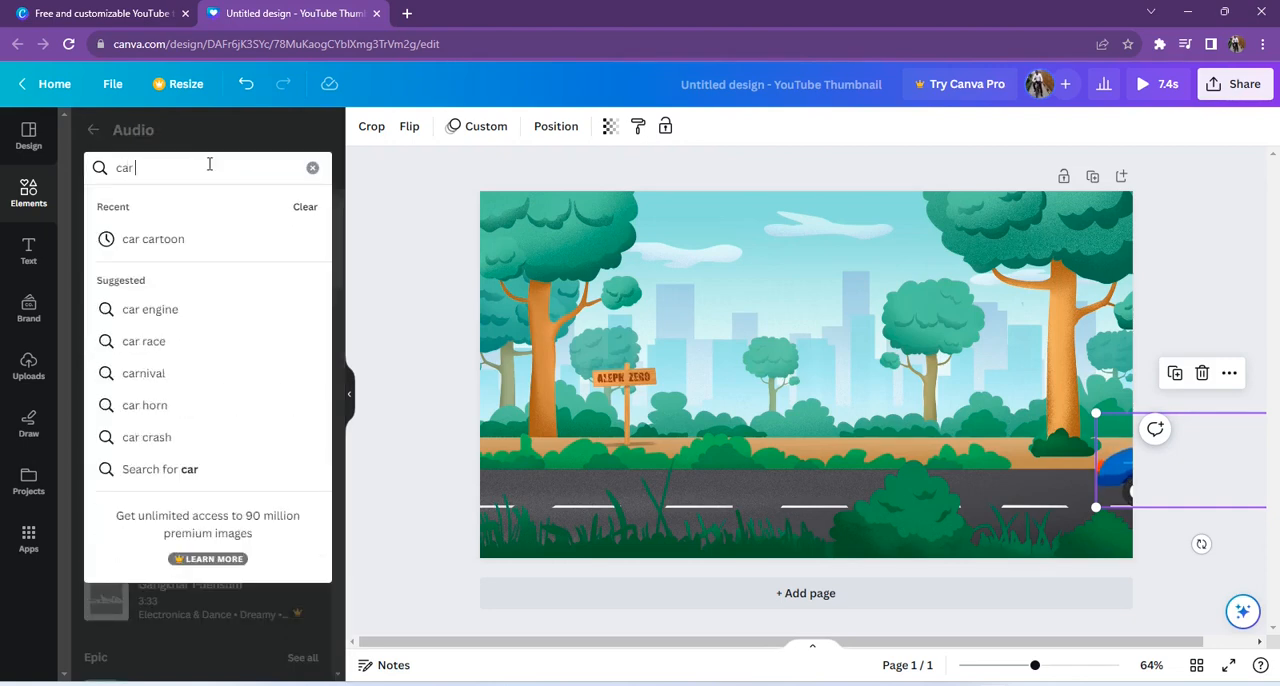
{"action": "type", "text": "engine"}
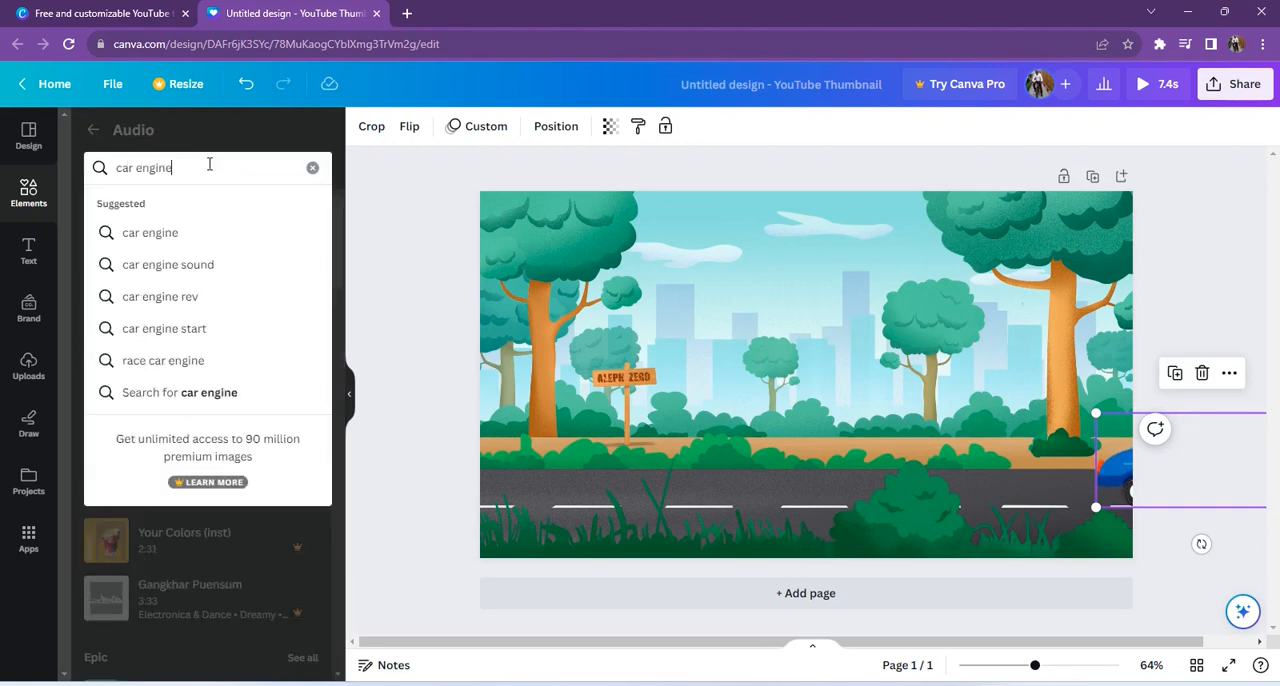
{"action": "left_click", "coordinate": [176, 267]}
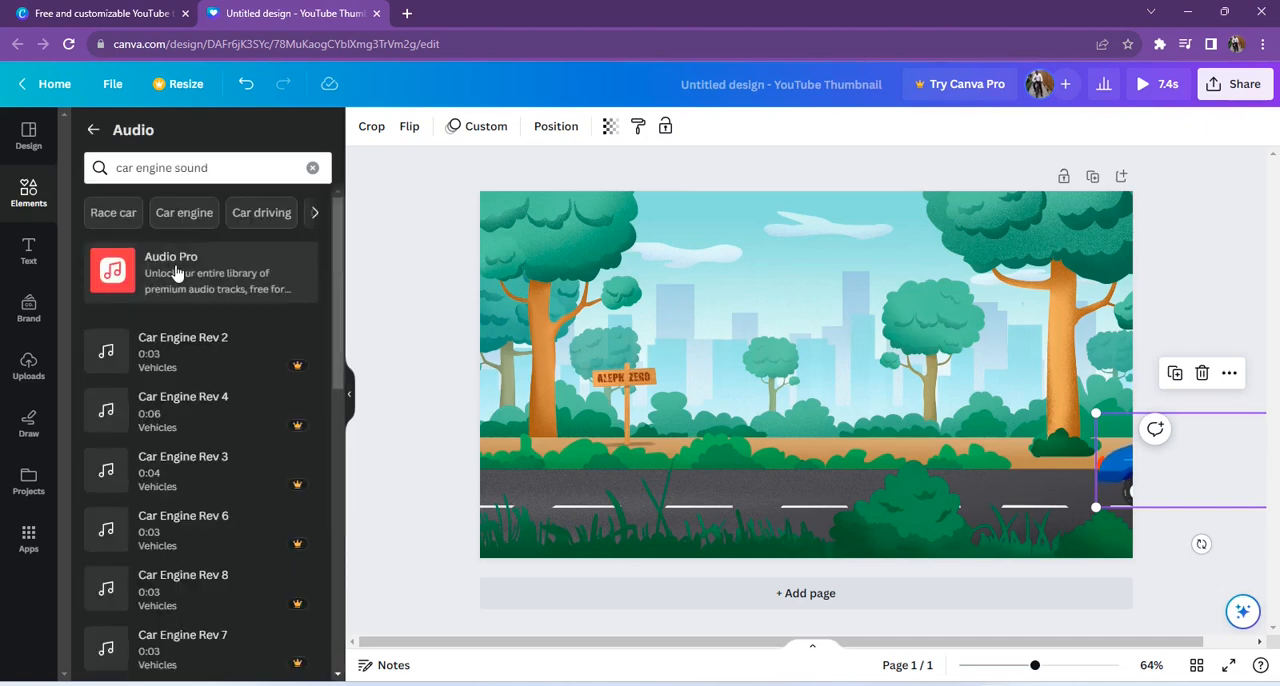
Step: Add the free 15-second CarArriveAndStop audio track to the page and preview the scene with its sound
{"action": "scroll", "coordinate": [337, 280], "scroll_direction": "down", "scroll_amount": 1}
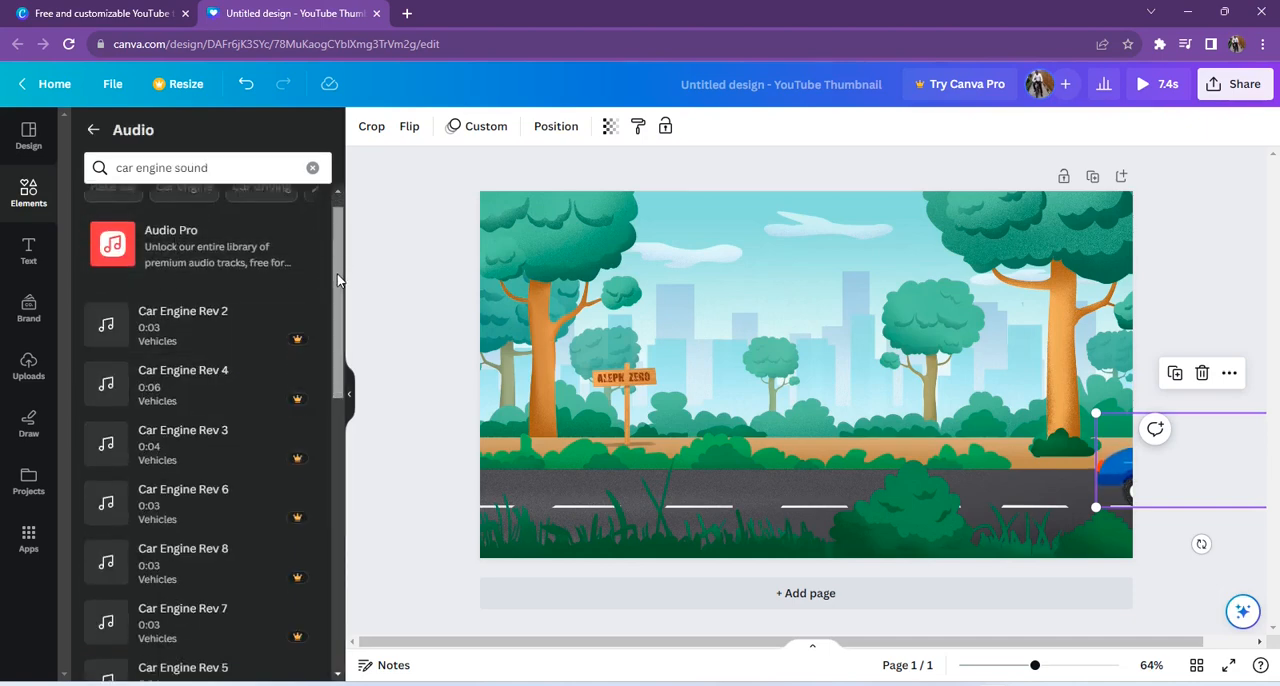
{"action": "scroll", "coordinate": [337, 280], "scroll_direction": "down", "scroll_amount": 7}
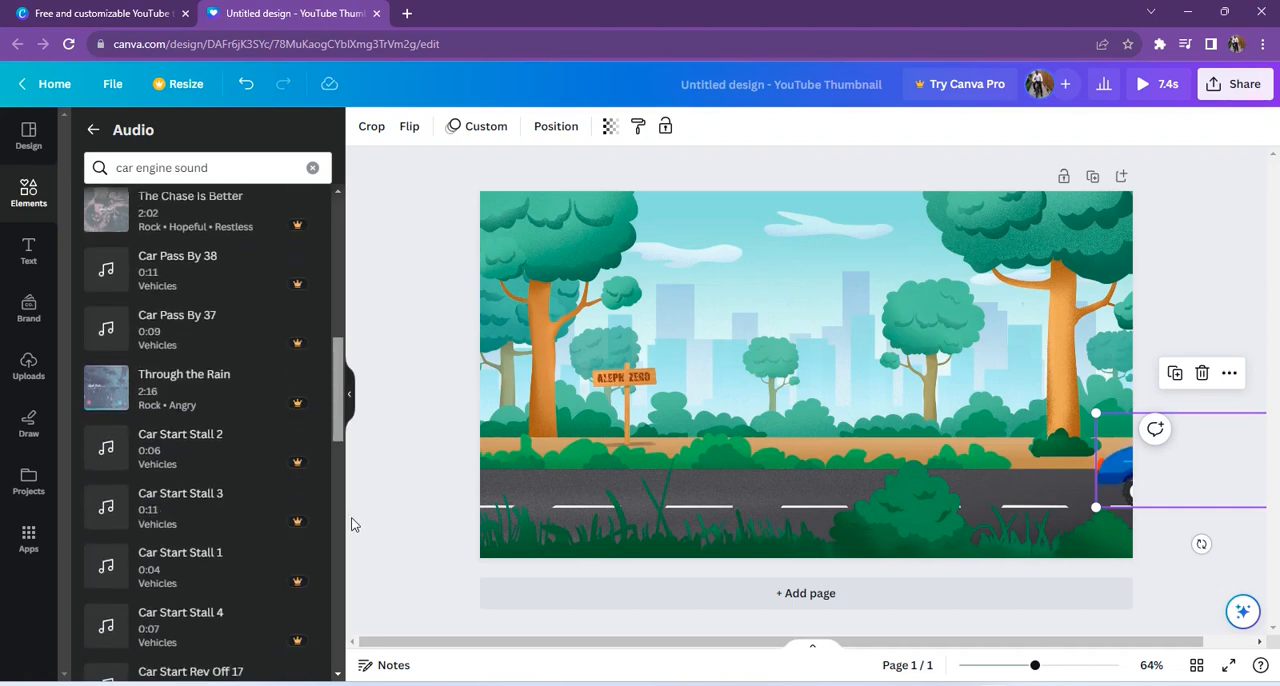
{"action": "scroll", "coordinate": [351, 525], "scroll_direction": "down", "scroll_amount": 6}
{"action": "scroll", "coordinate": [200, 430], "scroll_direction": "down", "scroll_amount": 2}
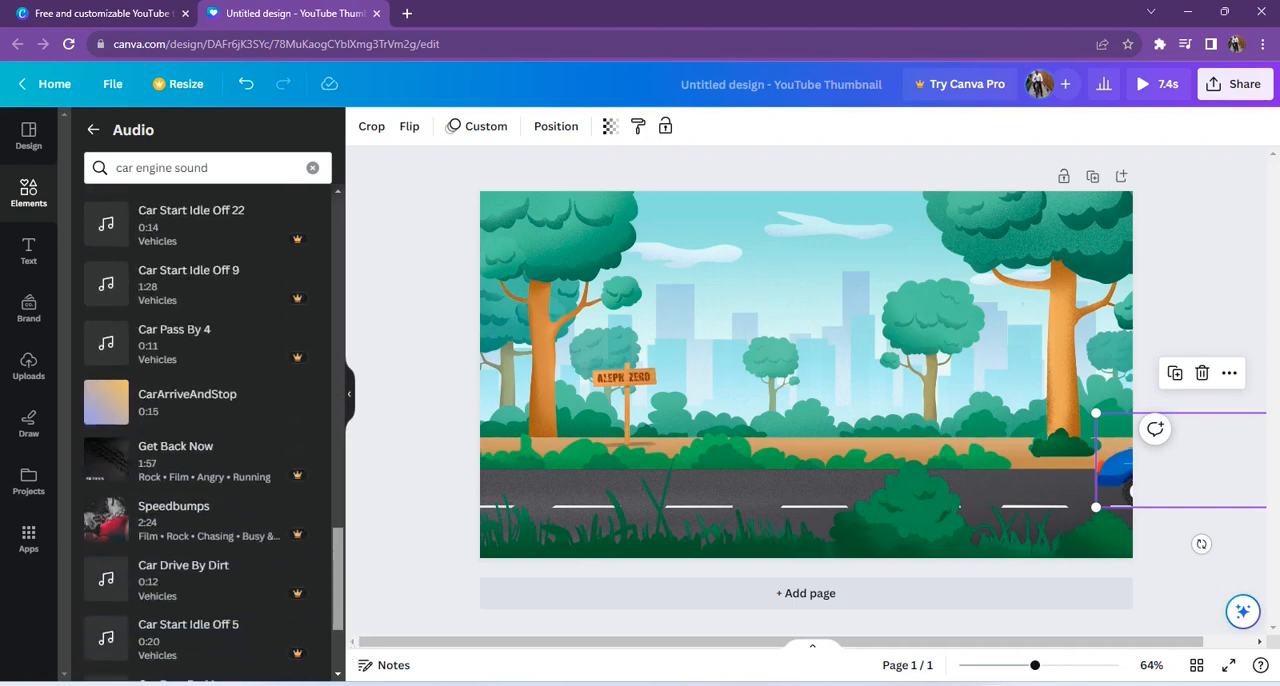
{"action": "scroll", "coordinate": [200, 450], "scroll_direction": "up", "scroll_amount": 1}
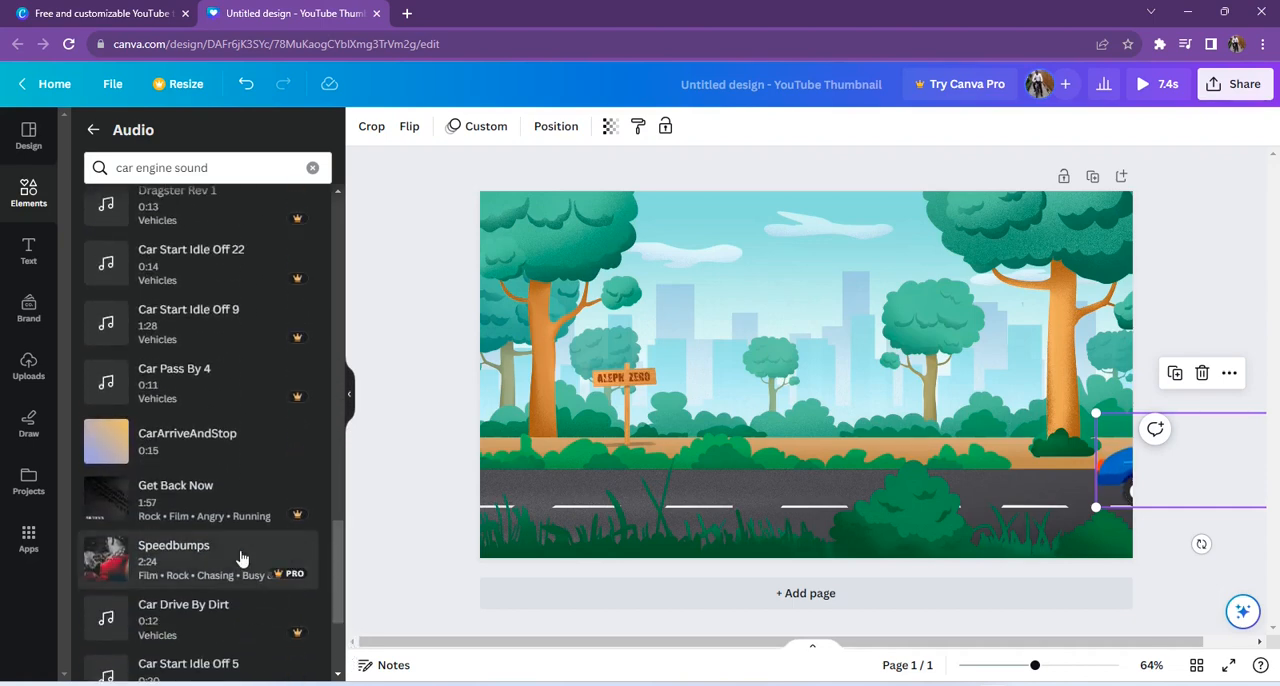
{"action": "left_click", "coordinate": [160, 440]}
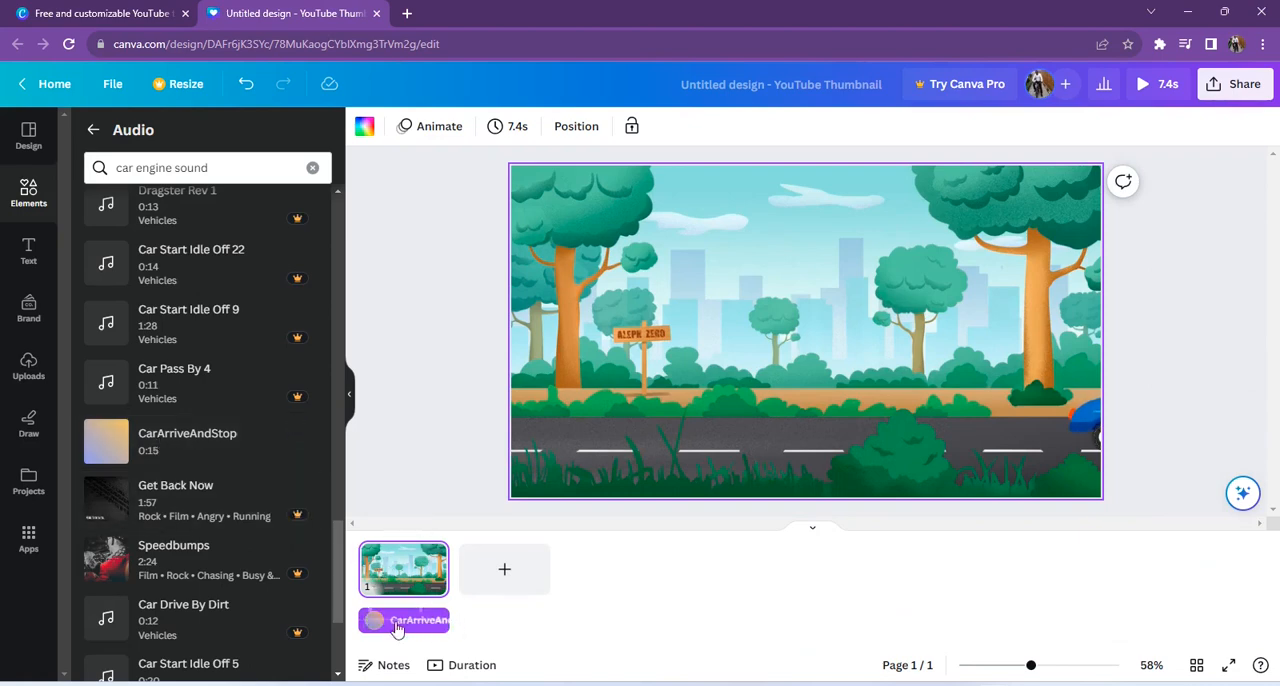
{"action": "left_click", "coordinate": [1143, 88]}
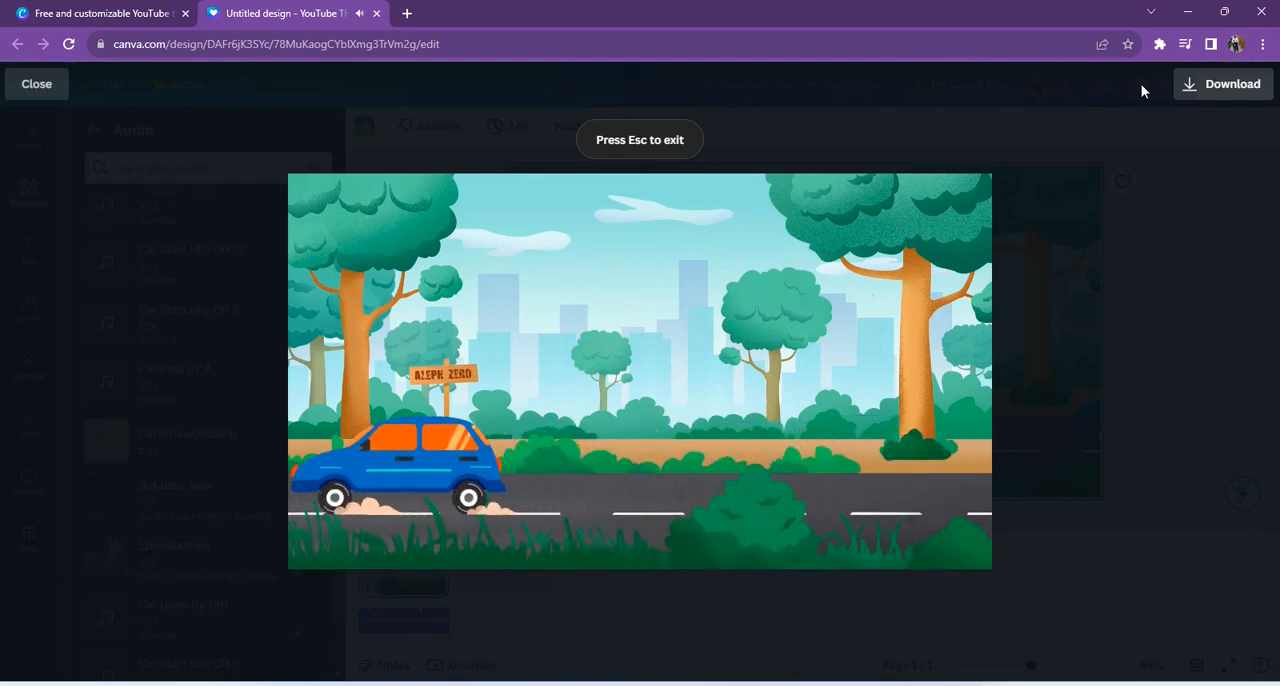
{"action": "left_click", "coordinate": [1143, 205]}
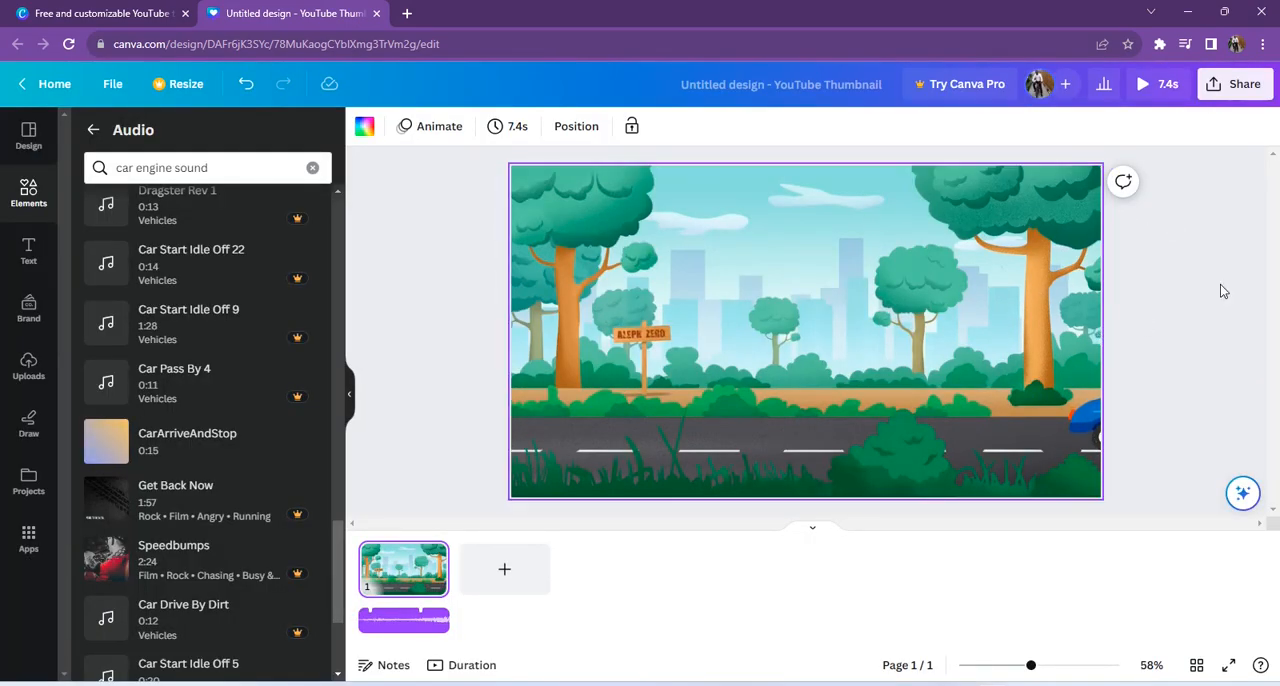
Step: Download the finished design as an MP4 video at 720p quality
{"action": "left_click", "coordinate": [1237, 86]}
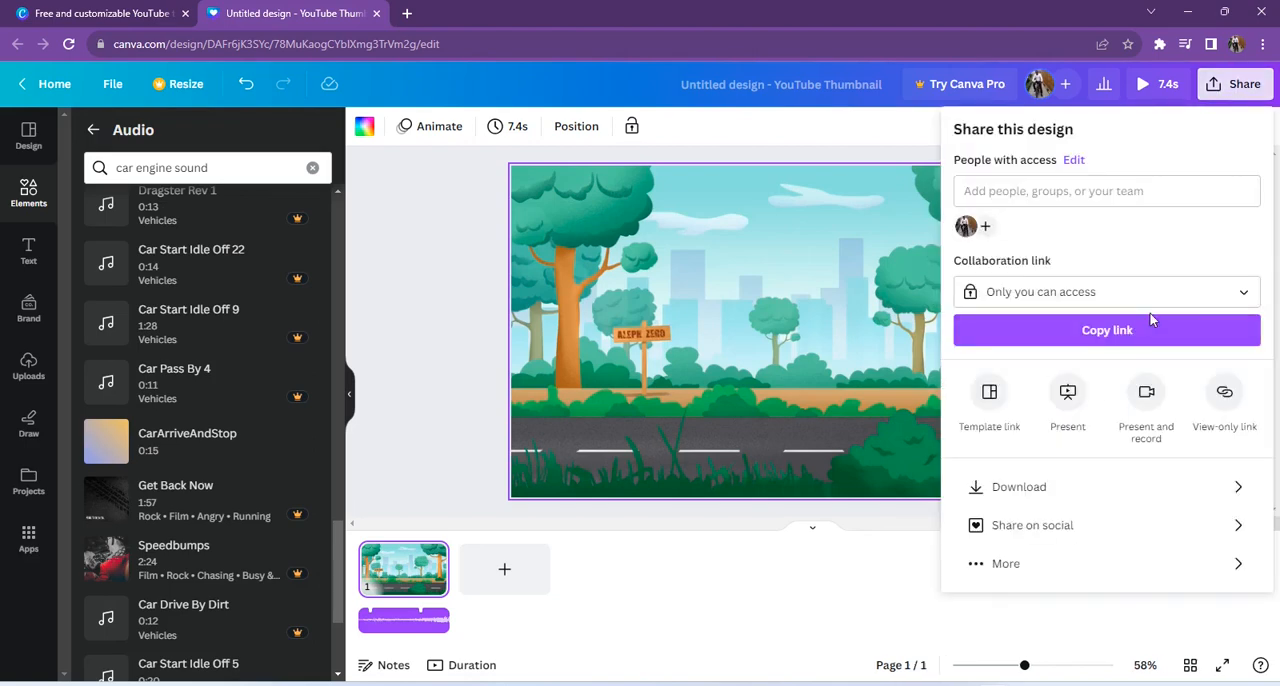
{"action": "left_click", "coordinate": [1085, 487]}
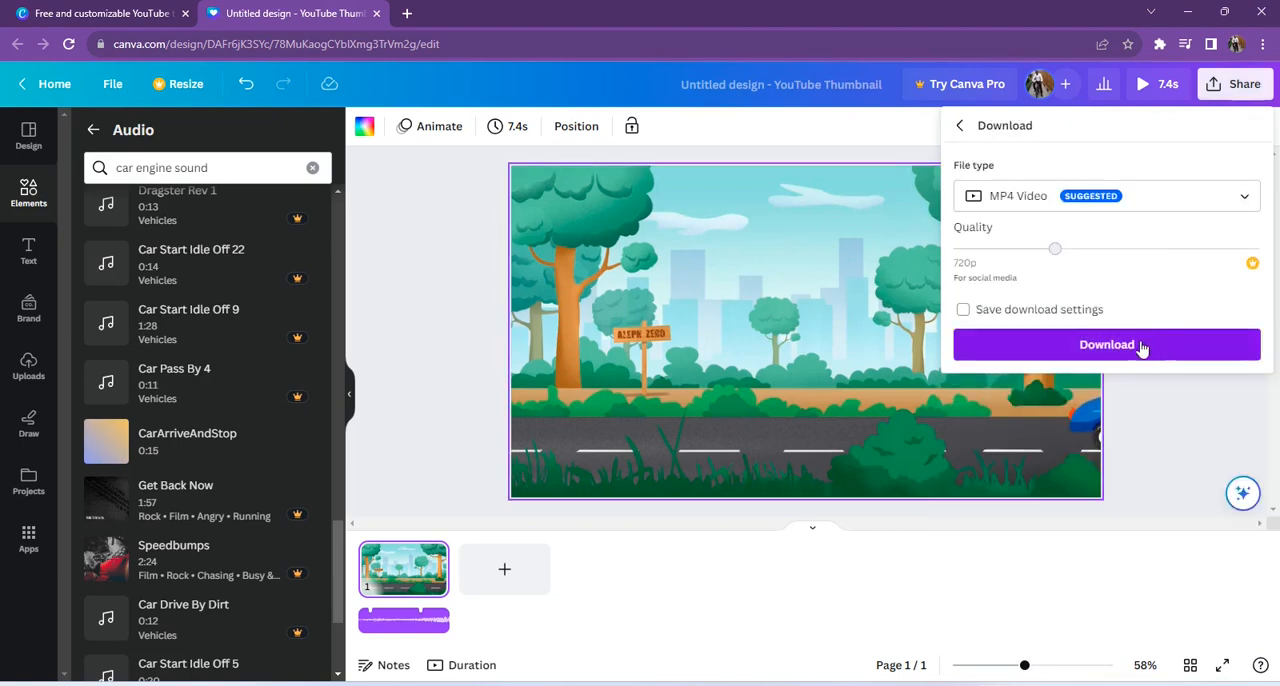
{"action": "left_click", "coordinate": [1145, 347]}
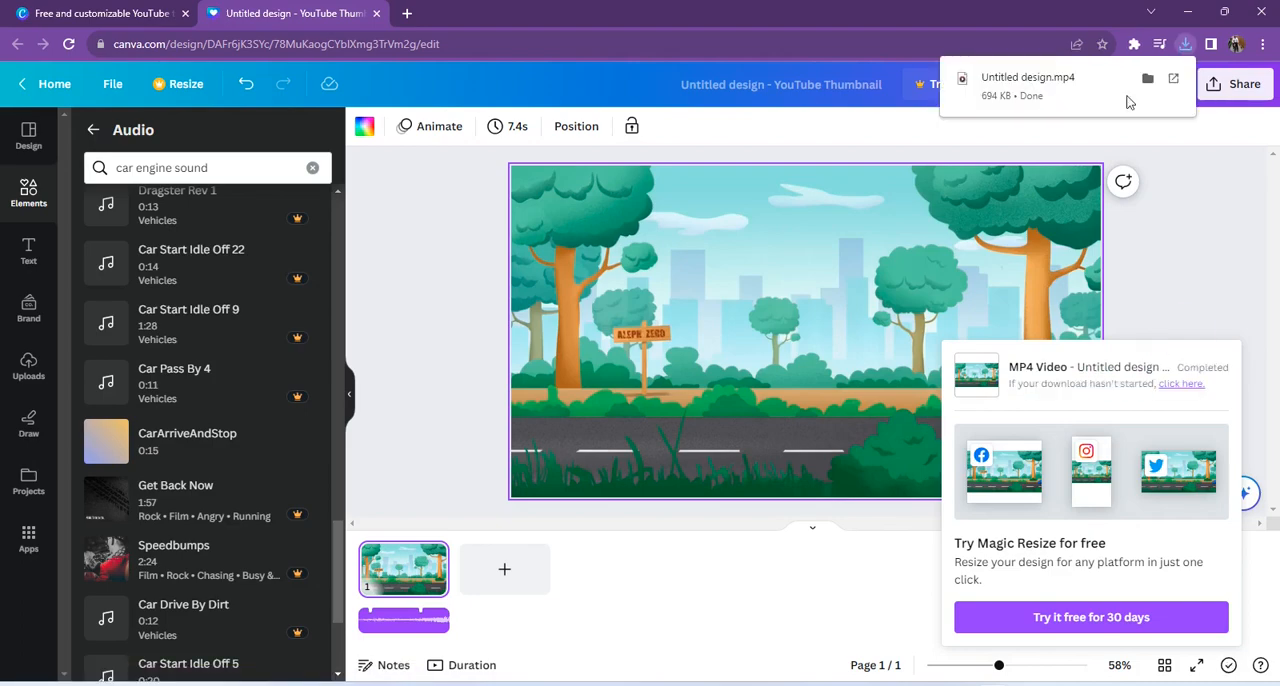
Step: View the downloaded Untitled design.mp4 in Media Player, and return to the Canva home page
{"action": "left_click", "coordinate": [1020, 88]}
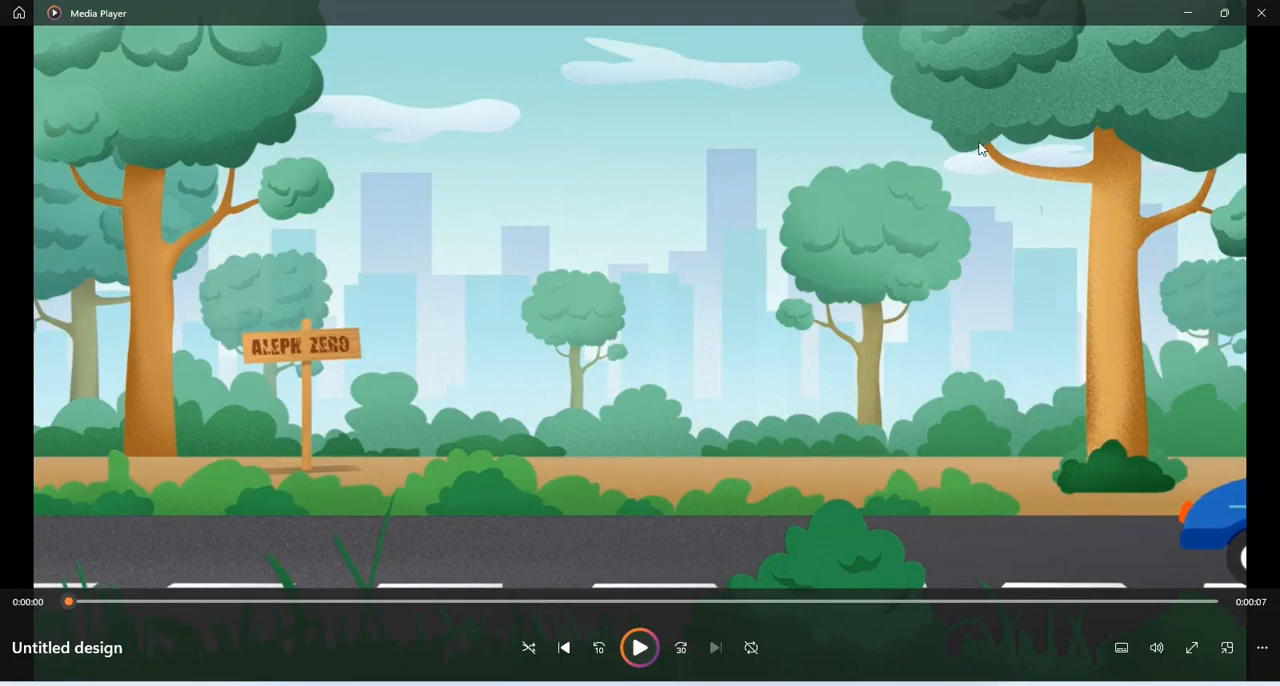
{"action": "left_click", "coordinate": [1199, 17]}
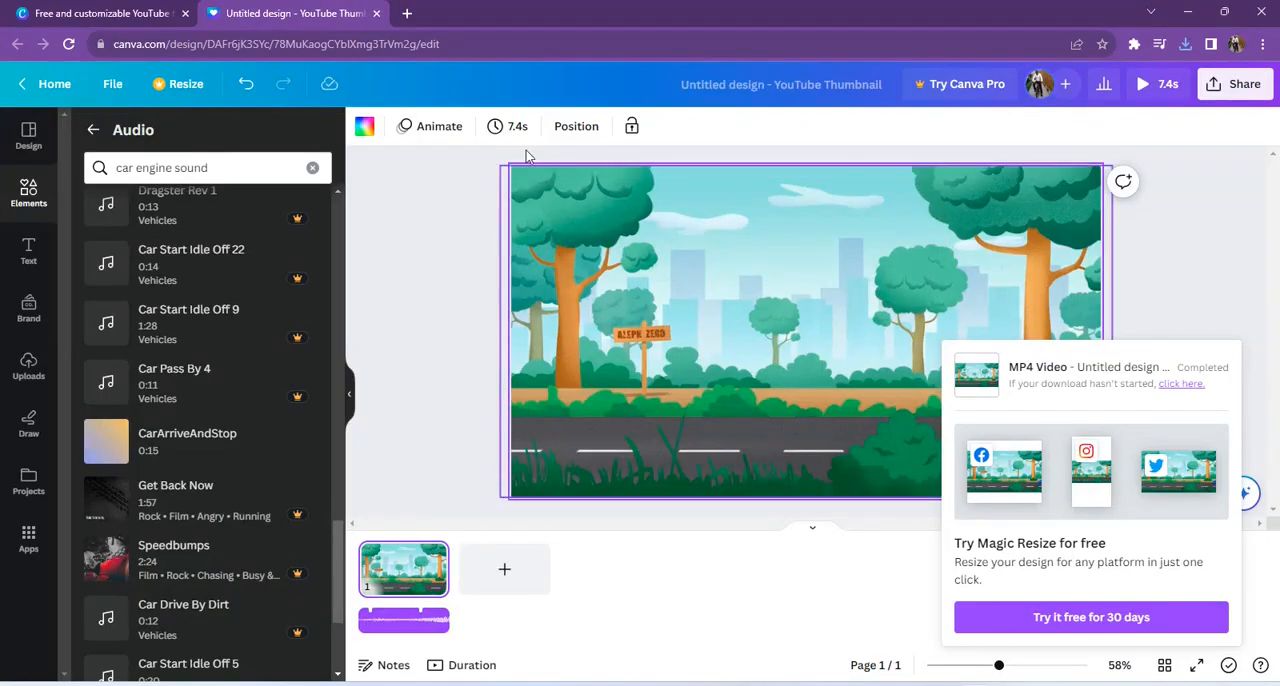
{"action": "left_click", "coordinate": [55, 85]}
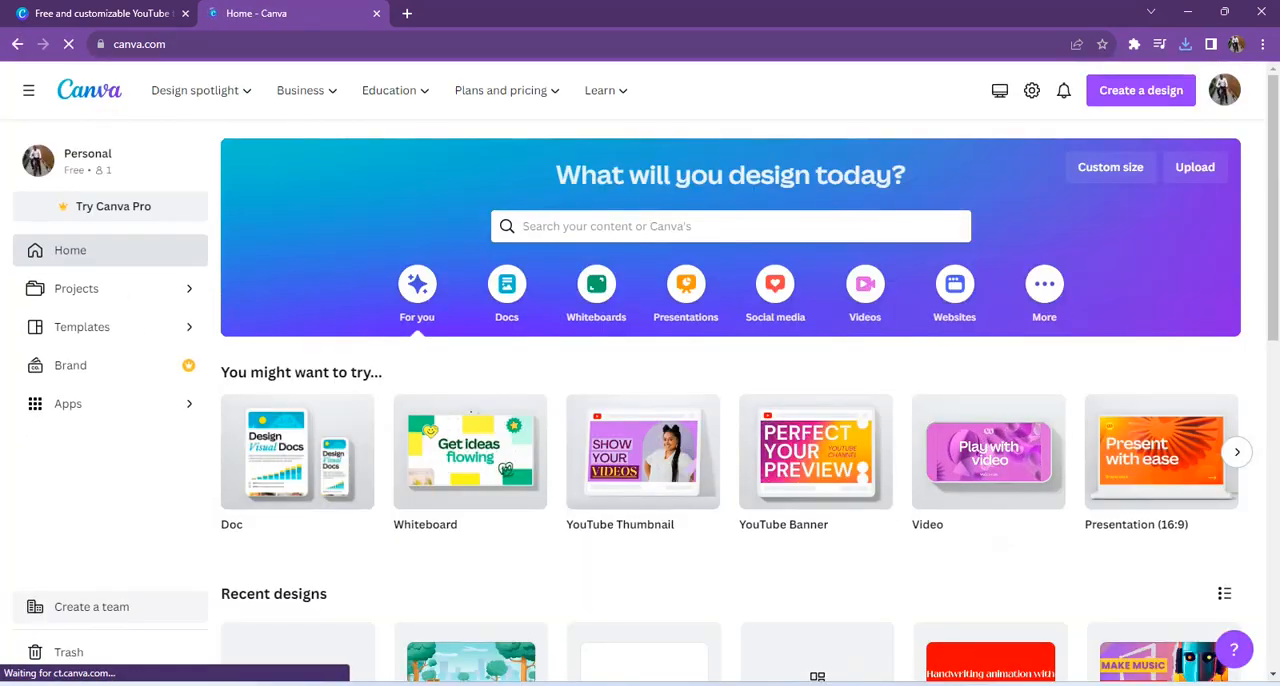